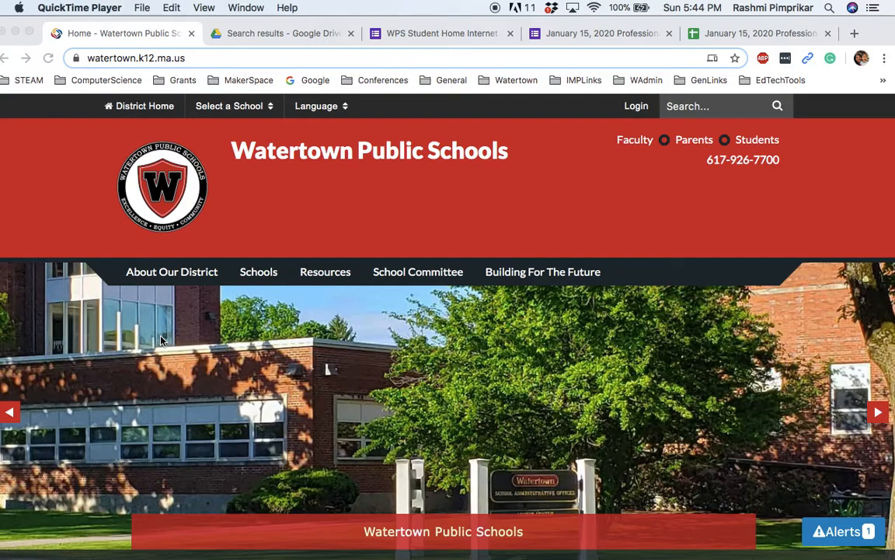
Step: Switch to Google Drive and view the search filters set to Forms owned by me
click(264, 35)
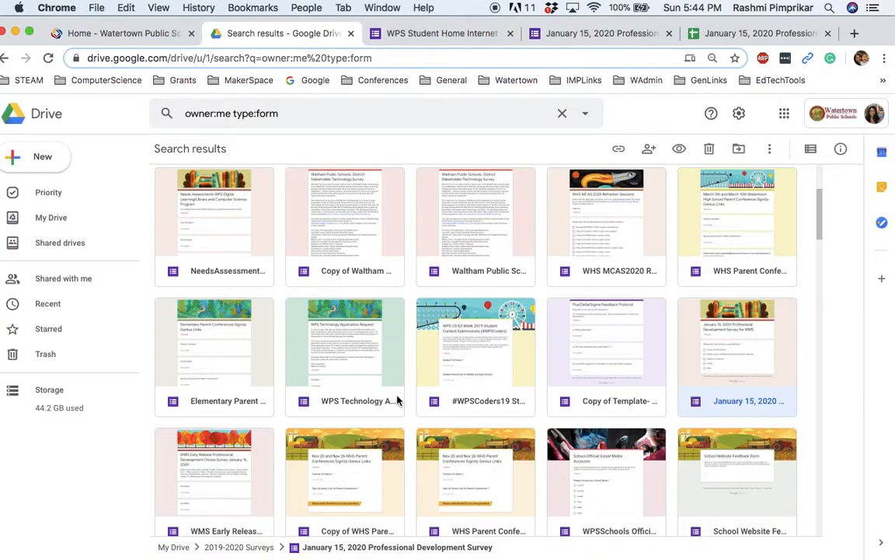
click(586, 115)
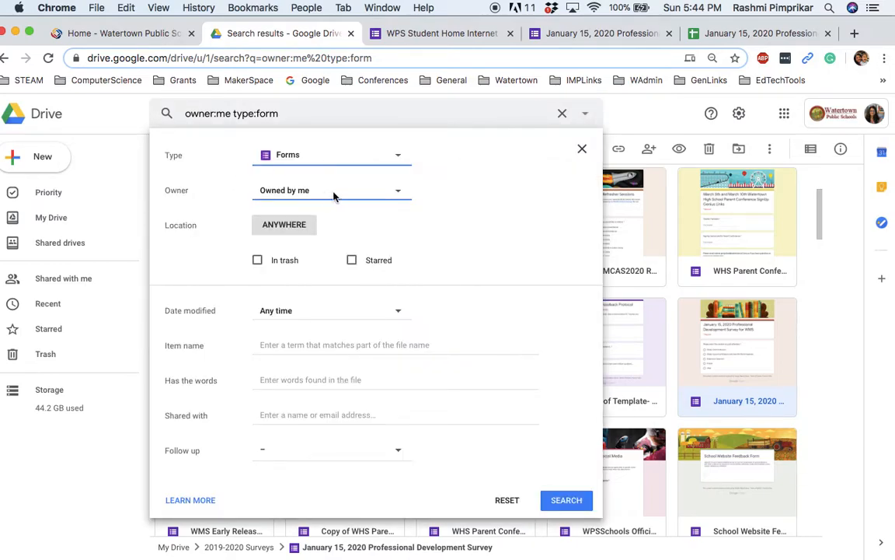
click(807, 299)
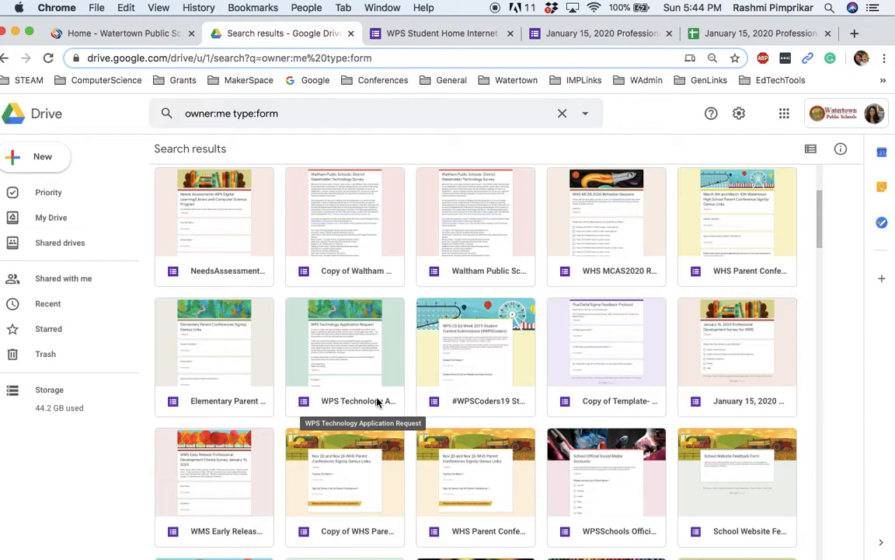
Step: Create a new blank Google Form from Drive
click(45, 159)
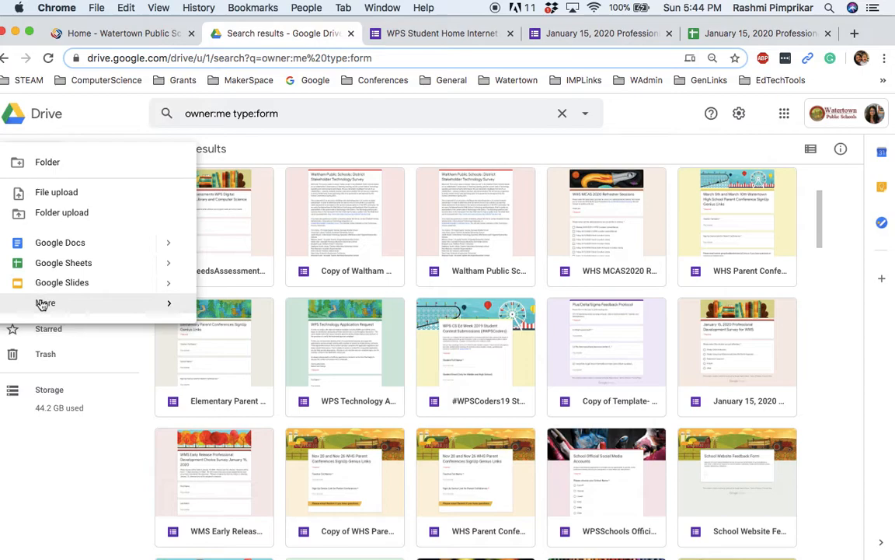
mouse_move(42, 304)
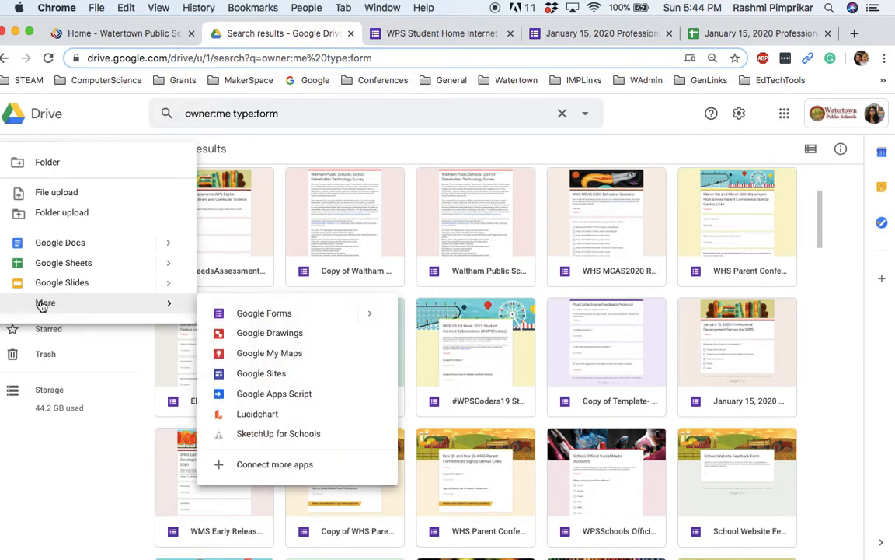
click(260, 318)
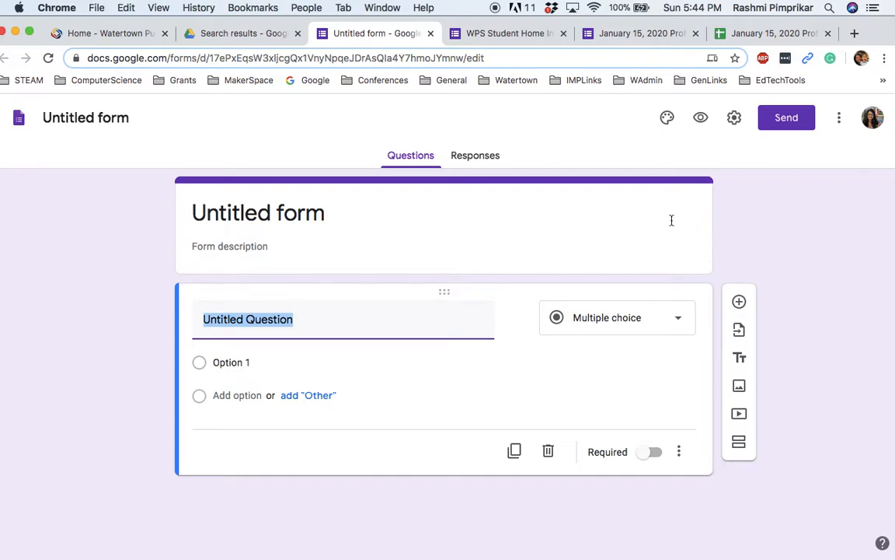
Step: Title the form "TrialGoogleForm" and apply the same name to the file
click(291, 215)
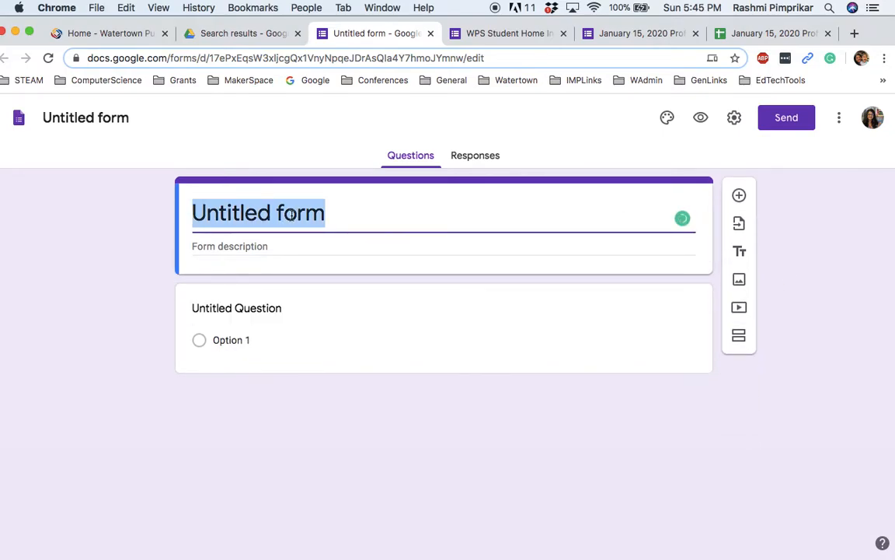
text(Tria)
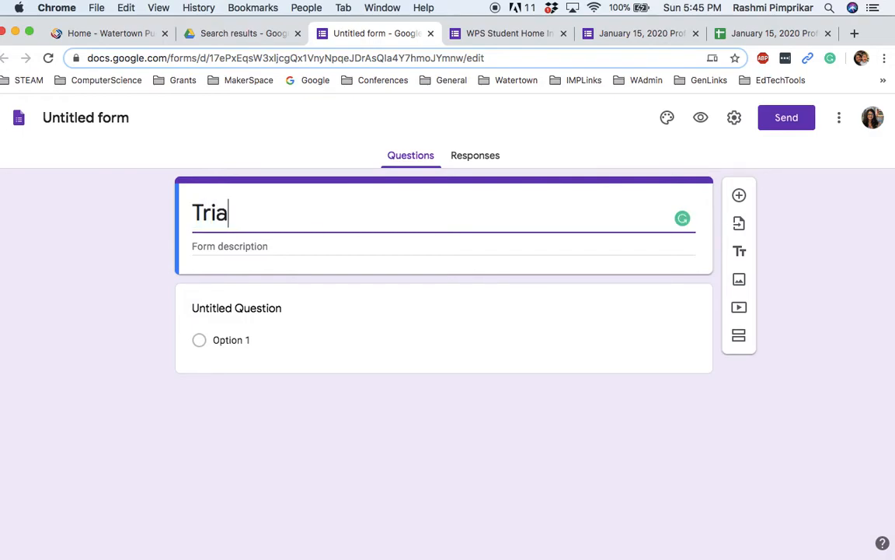
text(lGoogleForm)
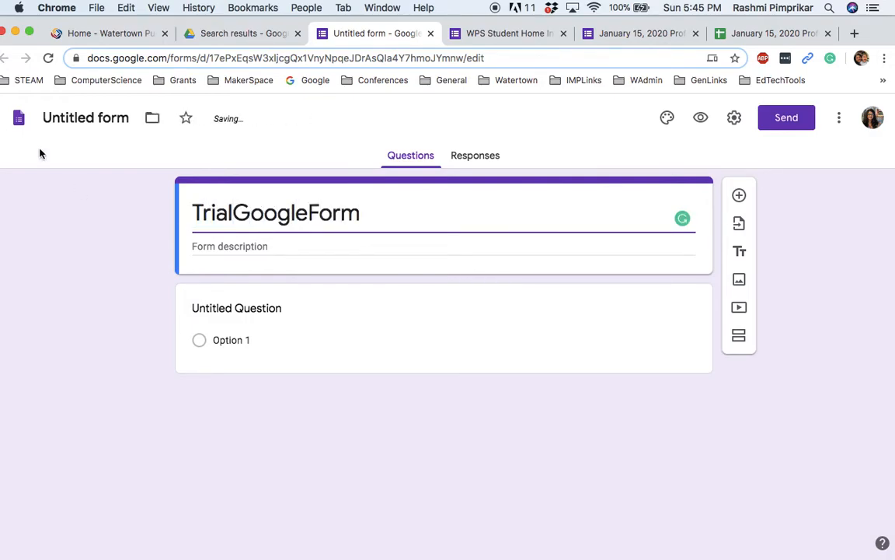
click(98, 109)
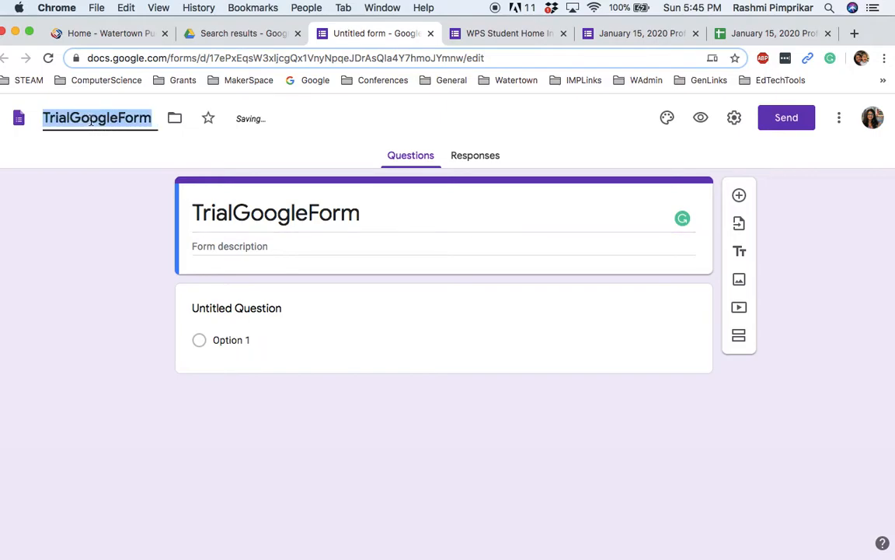
click(110, 294)
Step: Examine the titles and descriptions of the WPS Student Home Internet Access Survey and the January 15, 2020 Professional Development Survey as examples
click(252, 247)
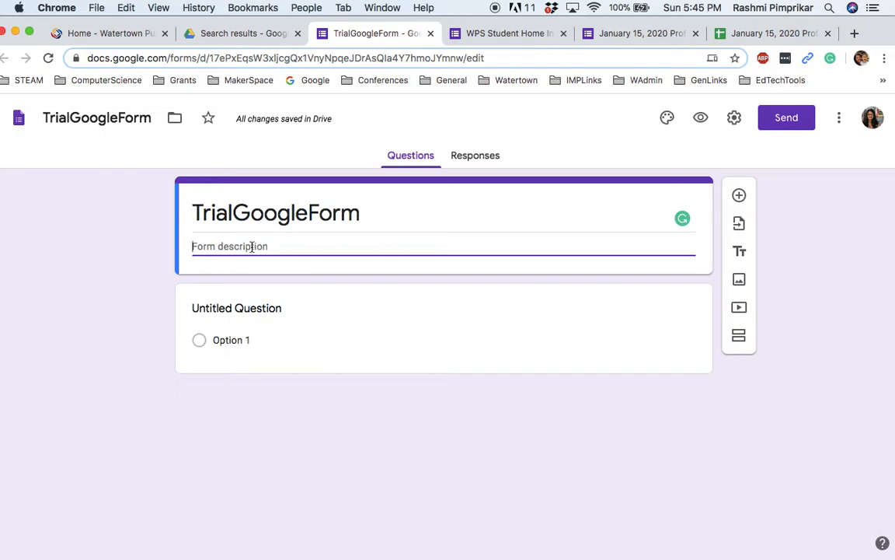
click(486, 36)
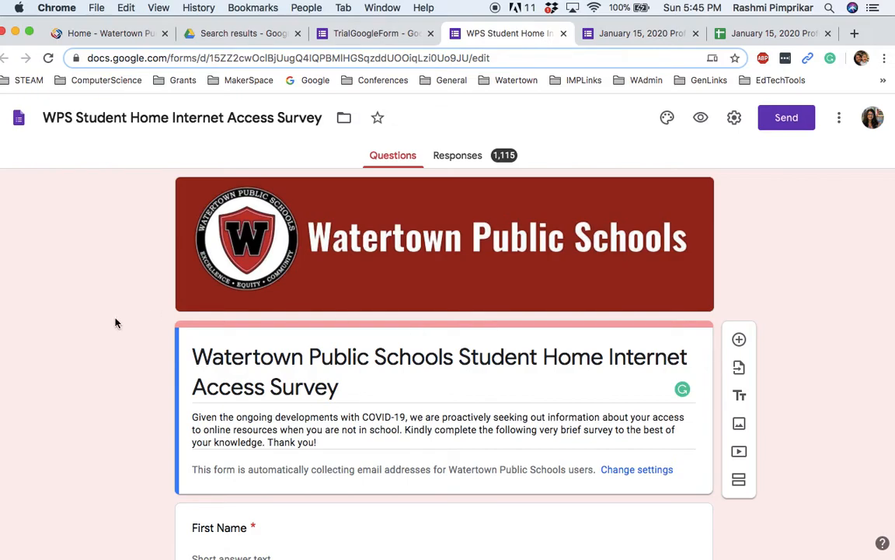
scroll(115, 324, down, 3)
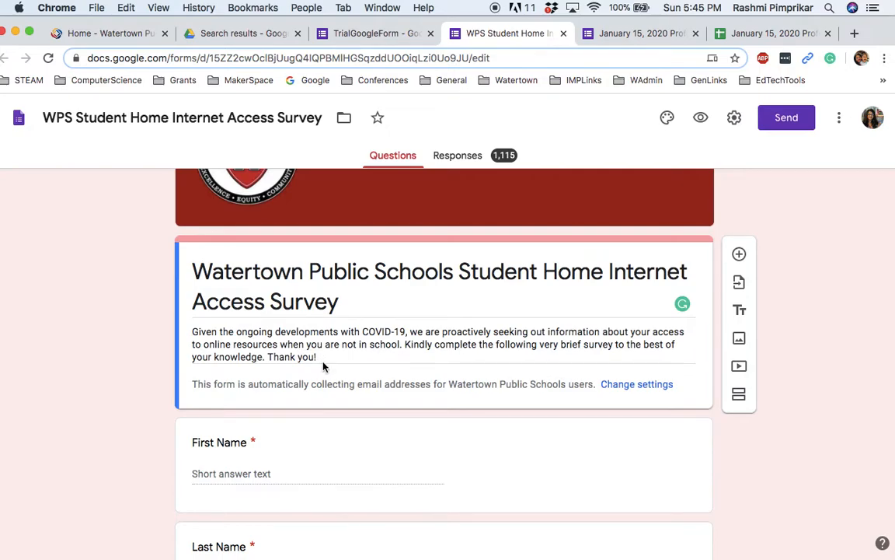
click(613, 36)
scroll(368, 288, down, 4)
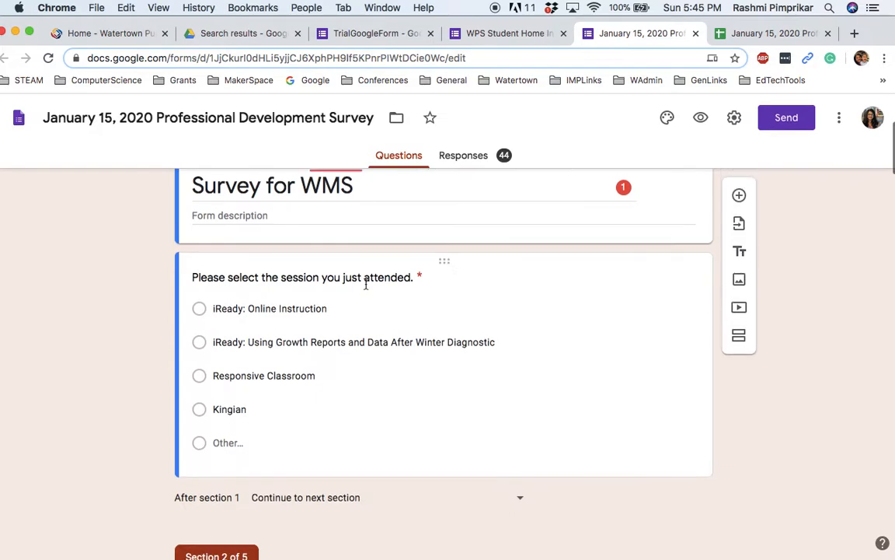
scroll(367, 287, up, 3)
scroll(367, 288, down, 1)
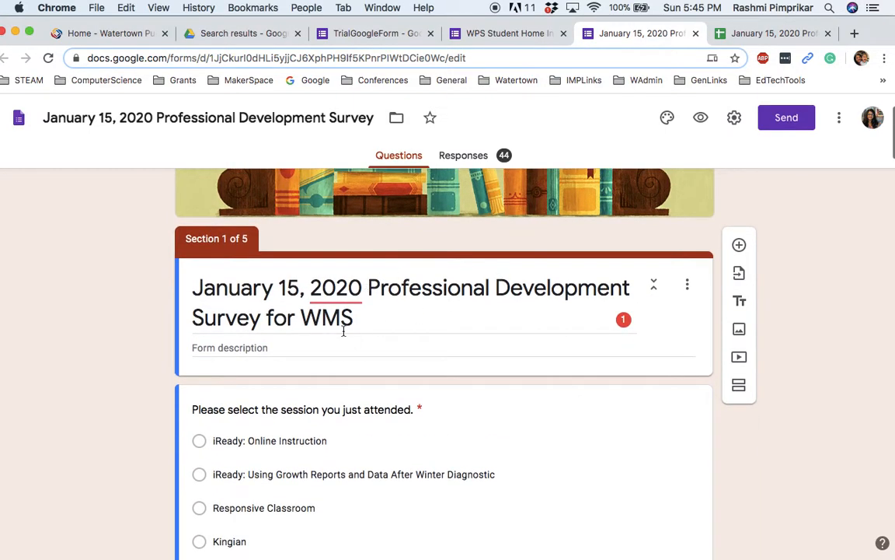
click(495, 36)
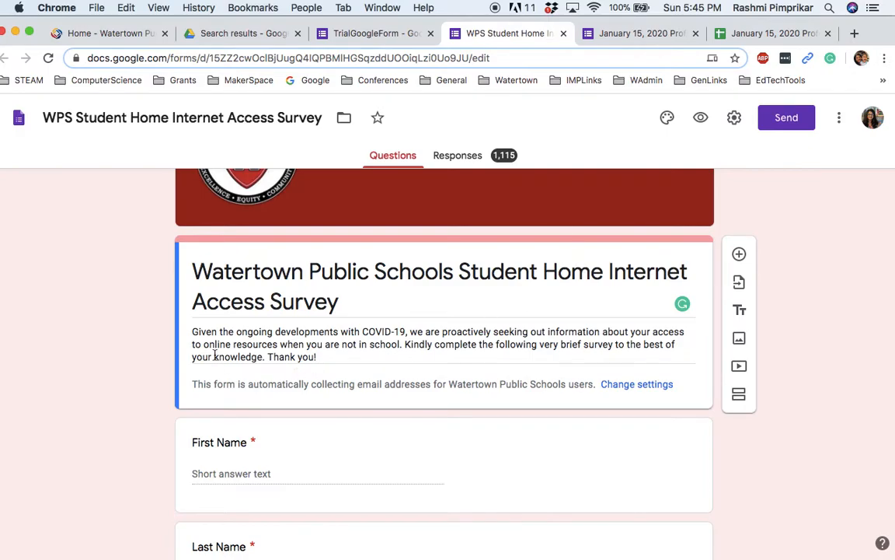
Step: Return to TrialGoogleForm and enter the form description "To try out new features of google form"
click(367, 34)
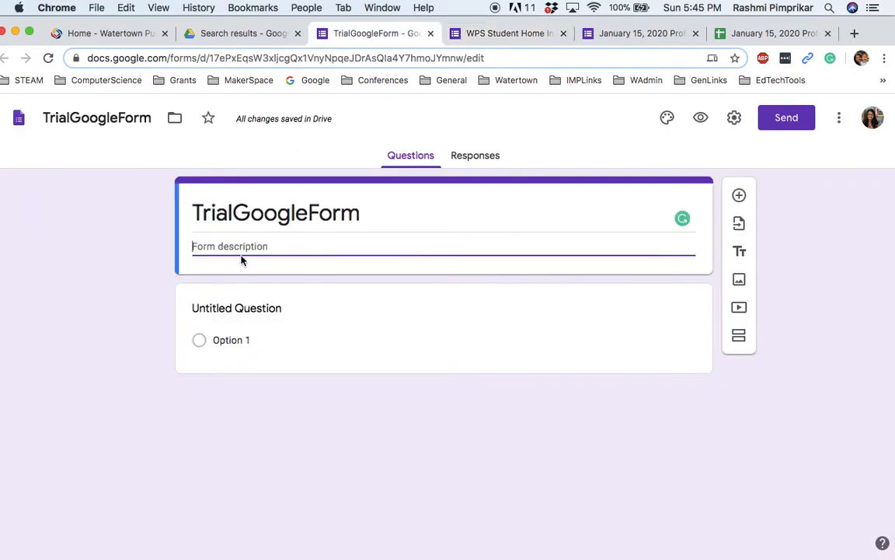
text(To try out new features of google form)
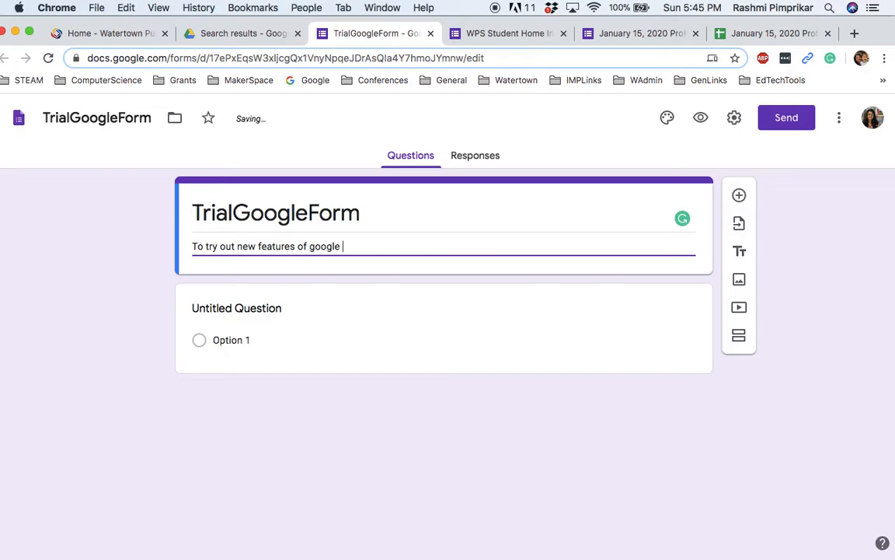
click(128, 300)
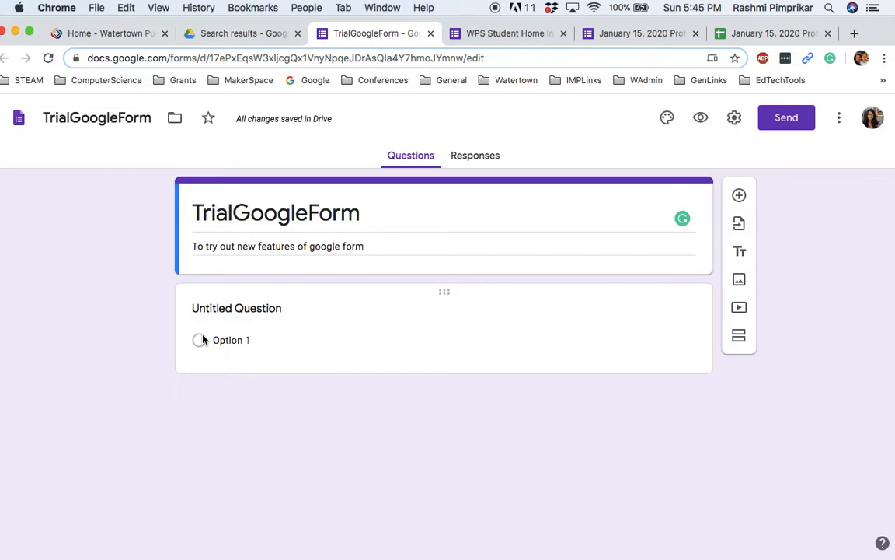
Step: Write the first question as "What is your name?" with a short answer and make it required
click(253, 309)
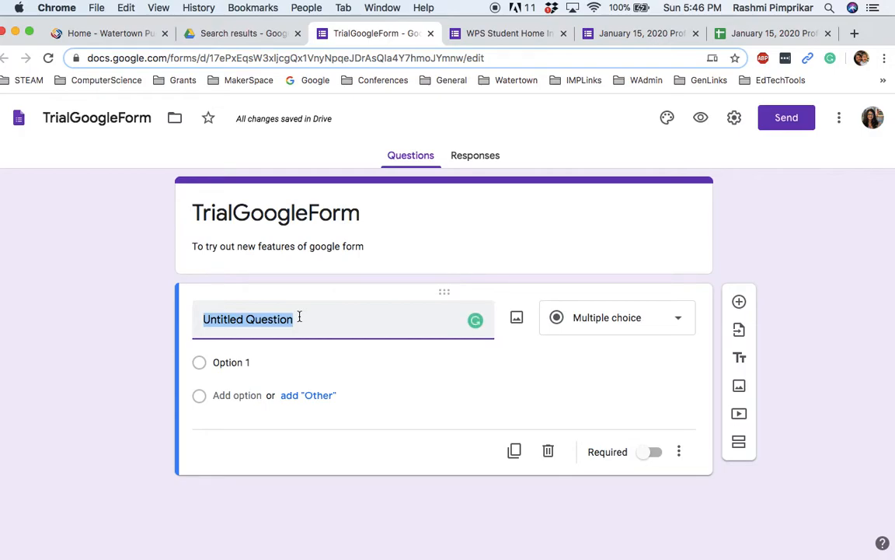
text(What i)
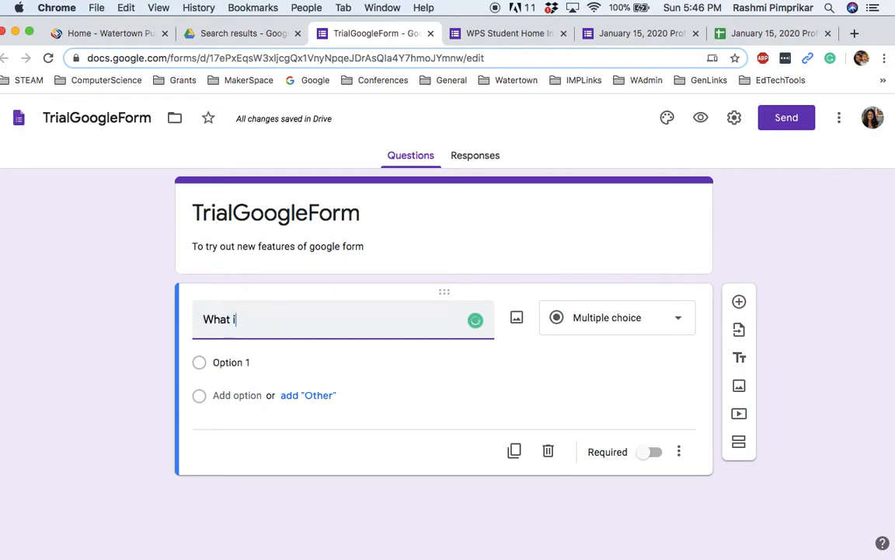
text(s your name?)
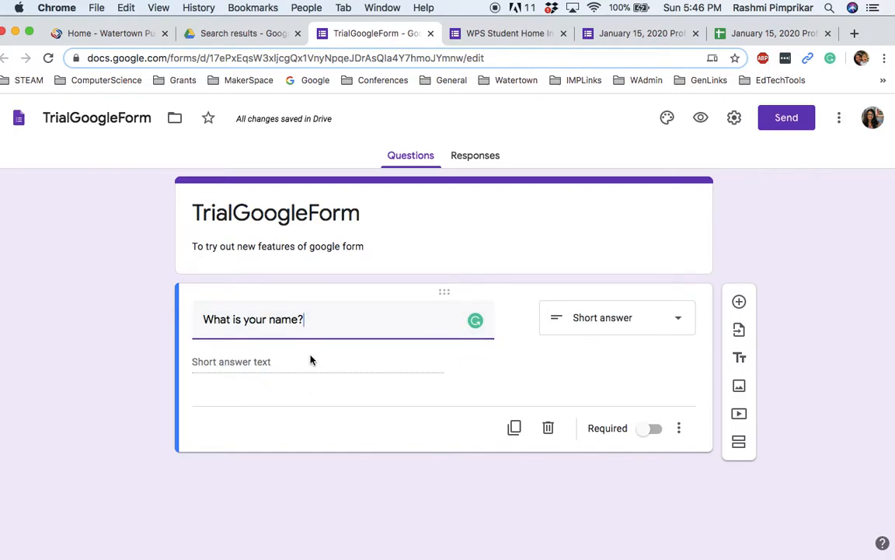
mouse_move(242, 346)
mouse_move(520, 335)
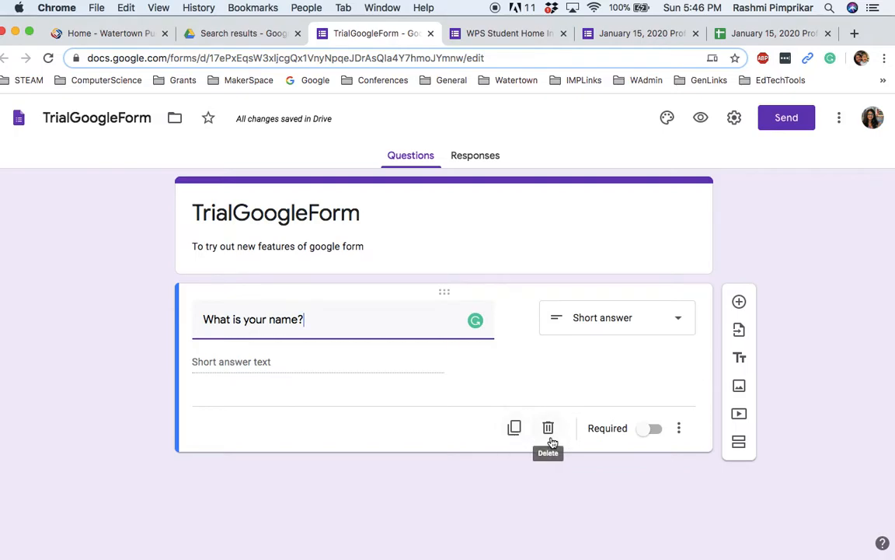
click(657, 431)
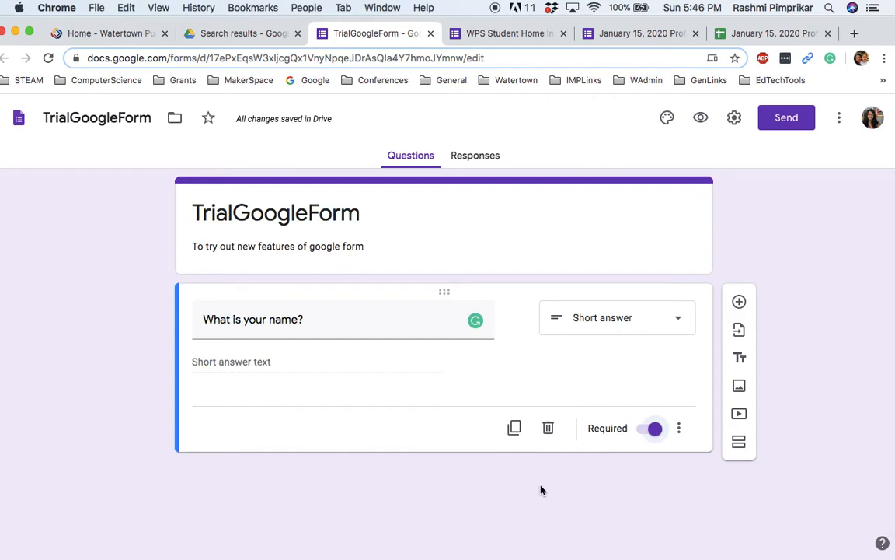
click(464, 240)
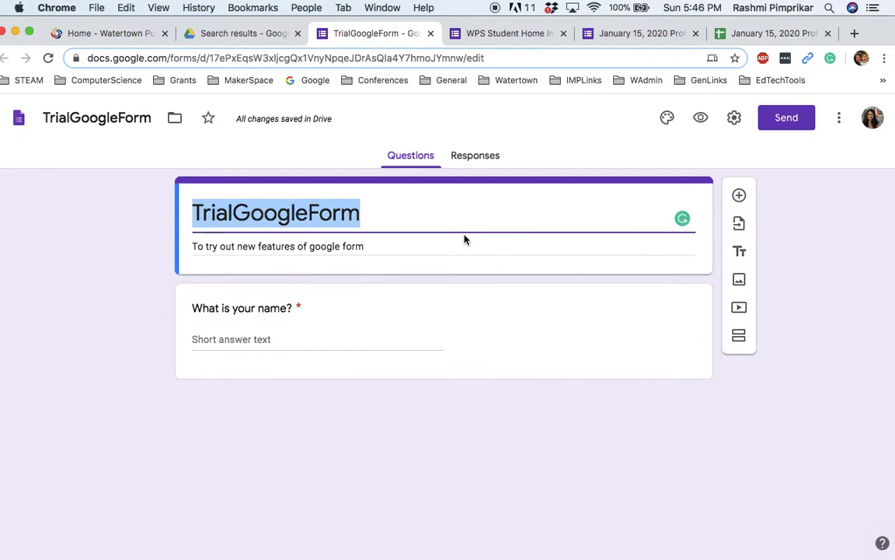
Step: Open the header image choices in the theme options and examine the Work and School, Illustrations, Birthday, Food and dining, Party and upload options
click(668, 118)
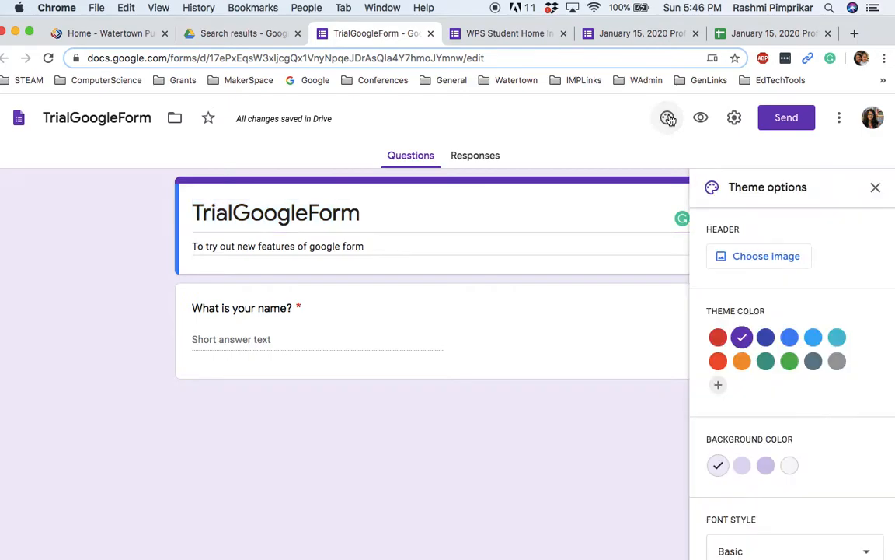
click(781, 264)
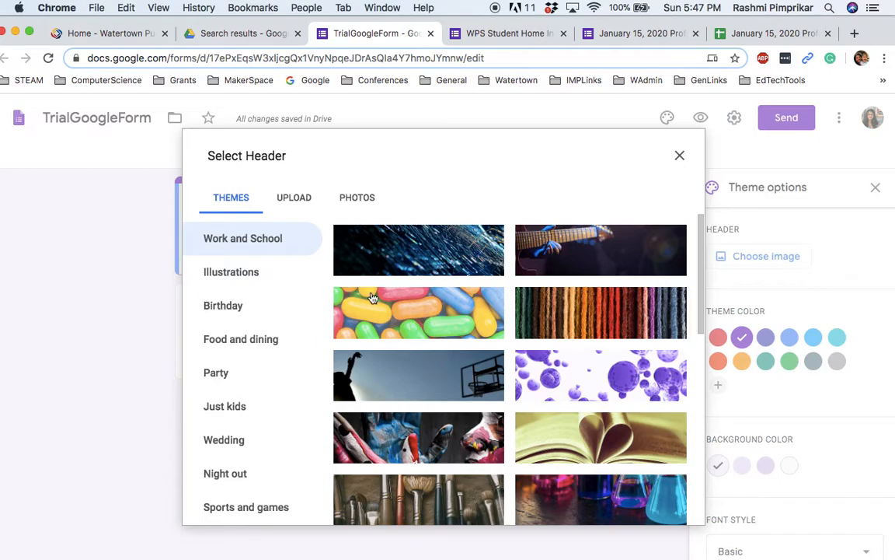
scroll(371, 299, down, 3)
scroll(372, 298, down, 15)
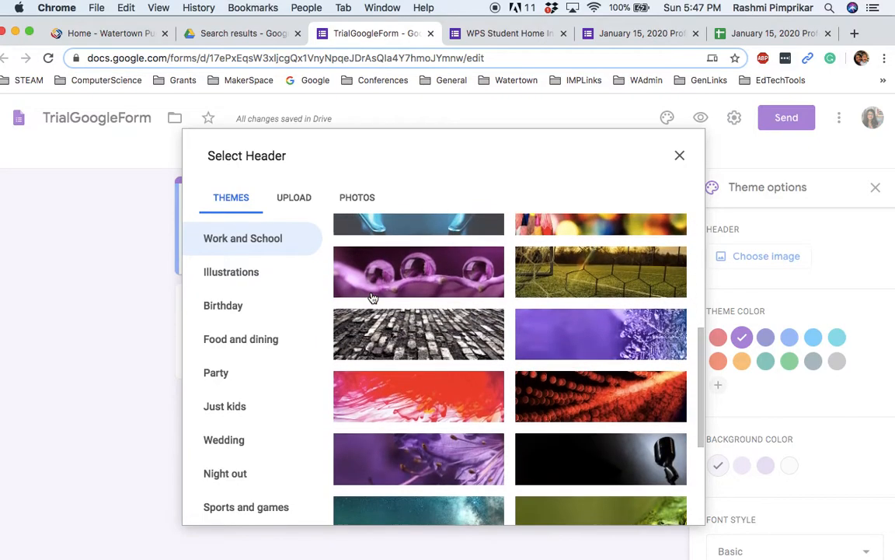
scroll(371, 298, down, 5)
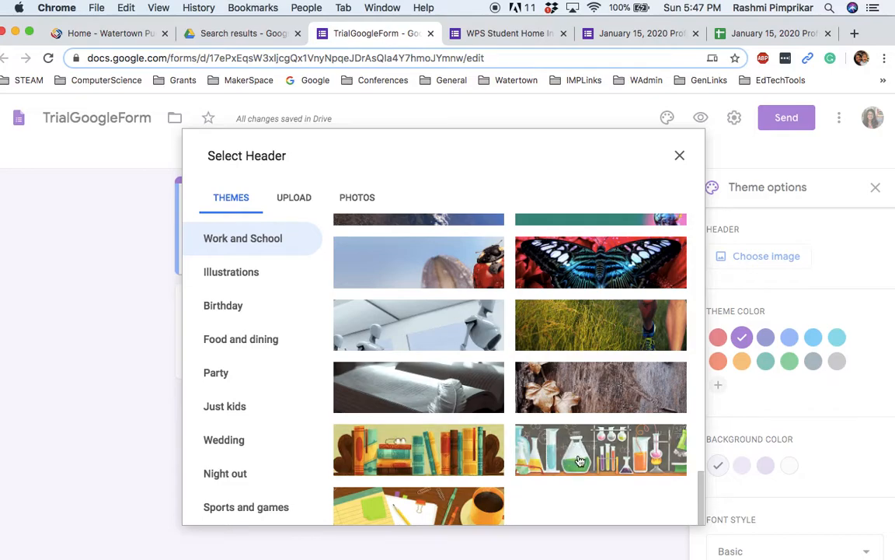
click(252, 279)
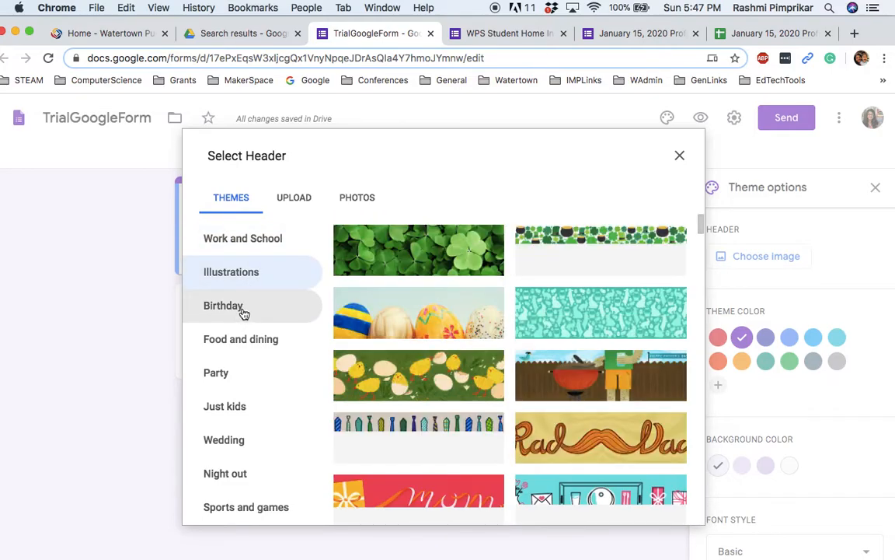
click(241, 314)
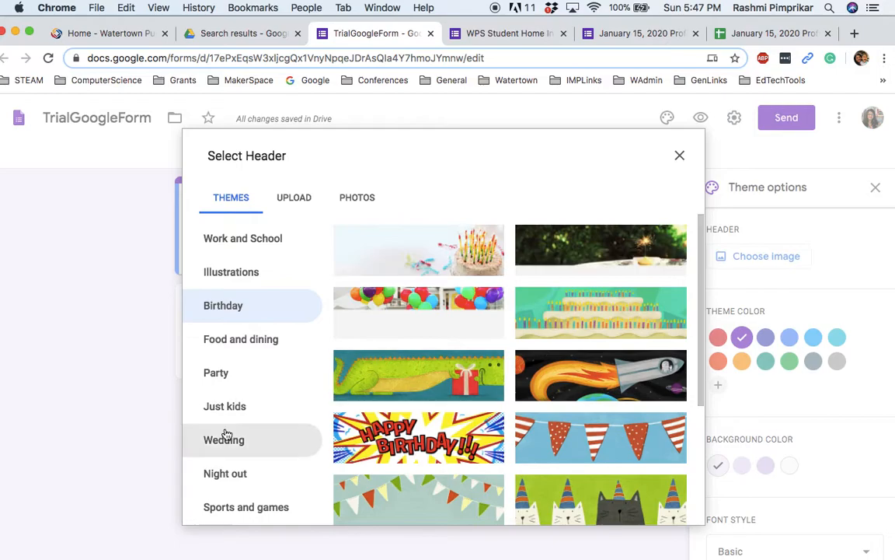
click(221, 336)
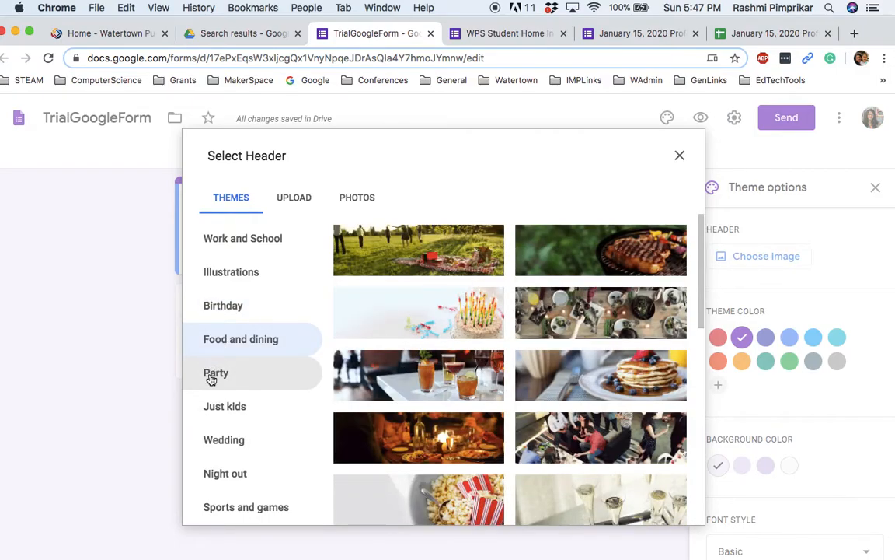
click(211, 371)
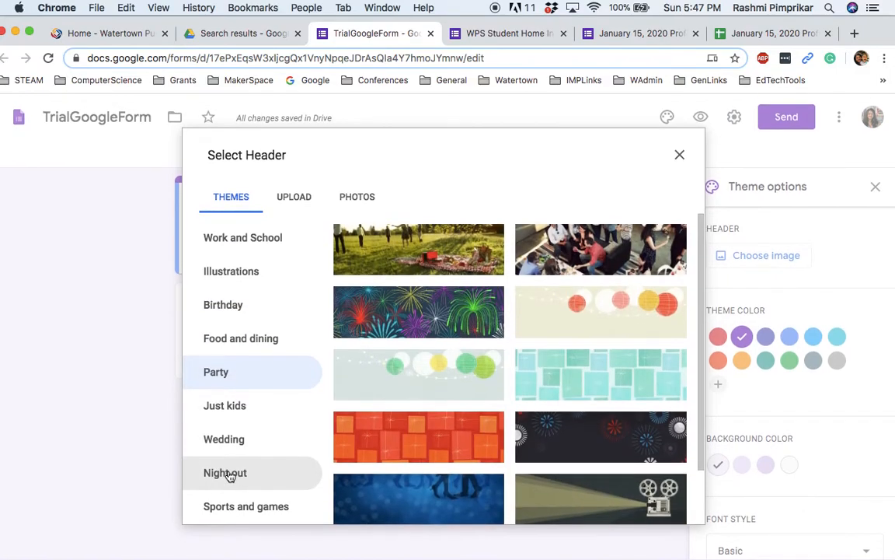
click(295, 204)
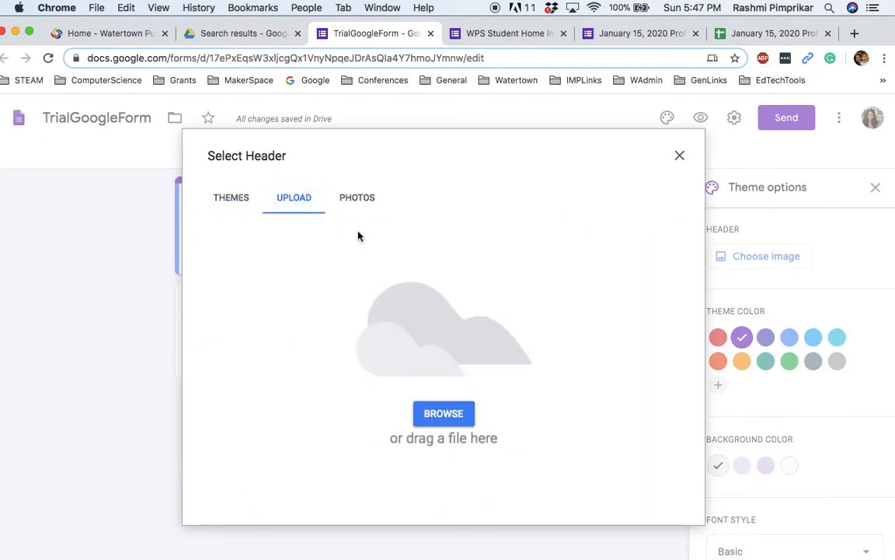
Step: Insert the education illustration dated Mar 11, 2020 from the photo collection as the form's header image, keeping the suggested crop
click(367, 198)
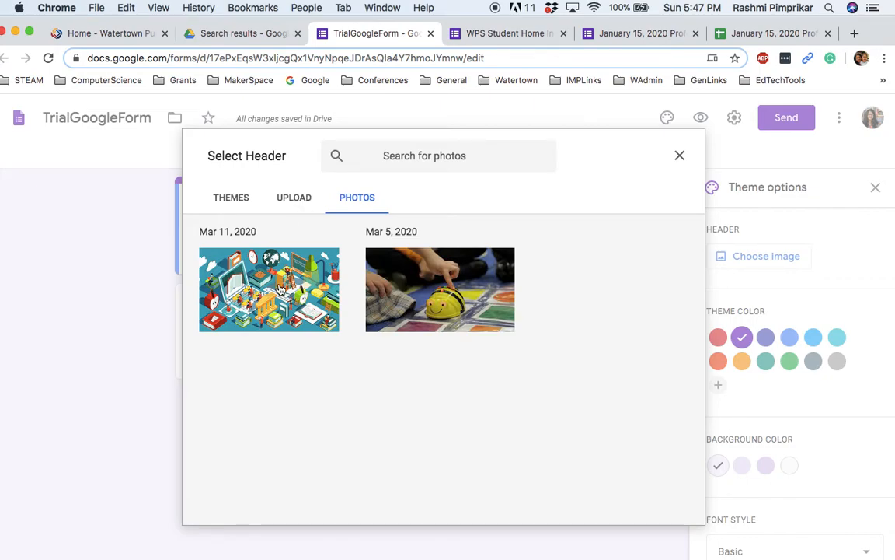
click(279, 289)
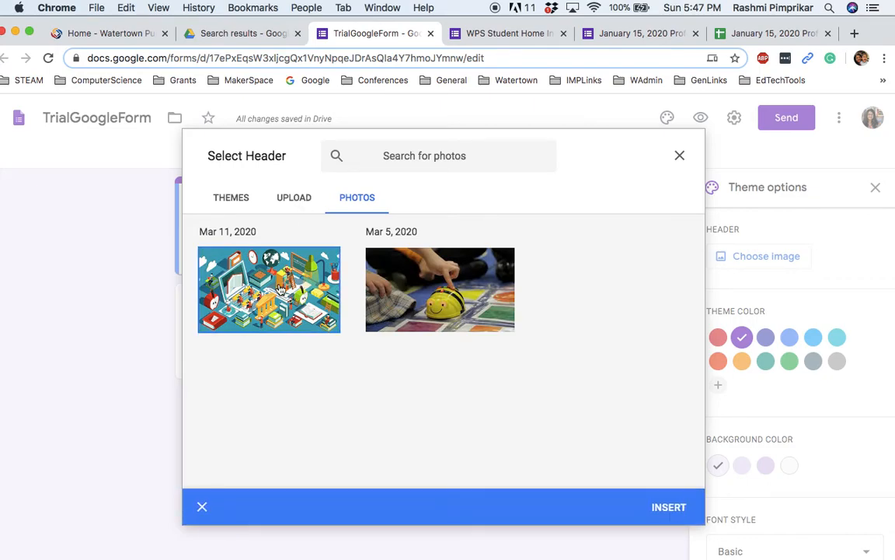
click(669, 508)
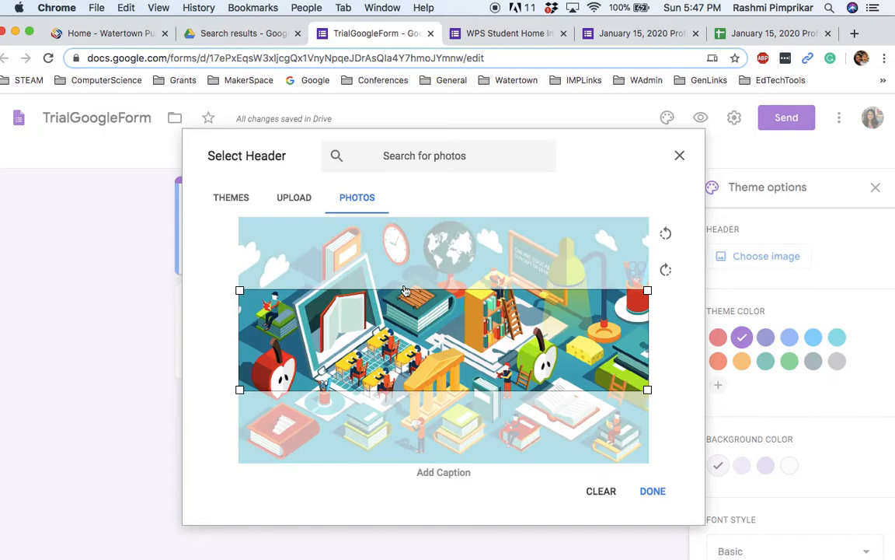
click(653, 491)
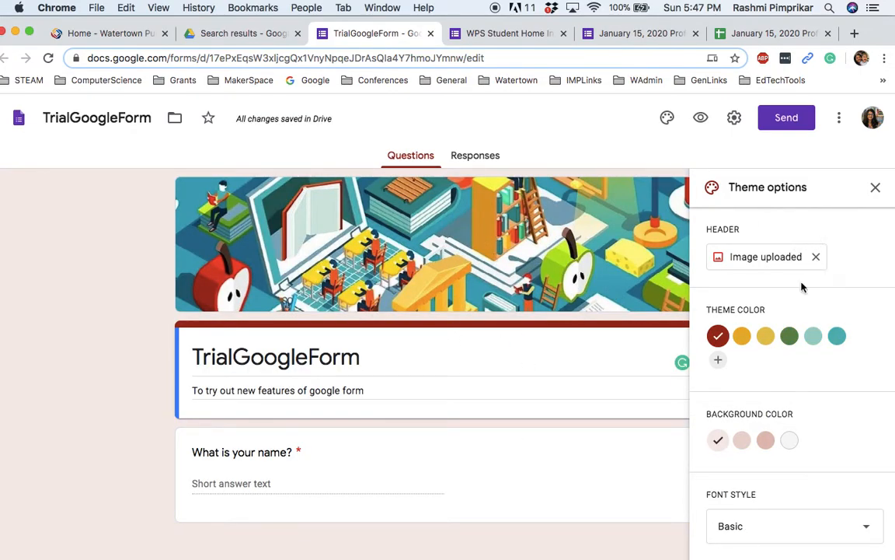
Step: Try the orange, yellow, green and light teal theme colors and set the theme color to the darker teal
click(742, 337)
click(766, 338)
click(789, 337)
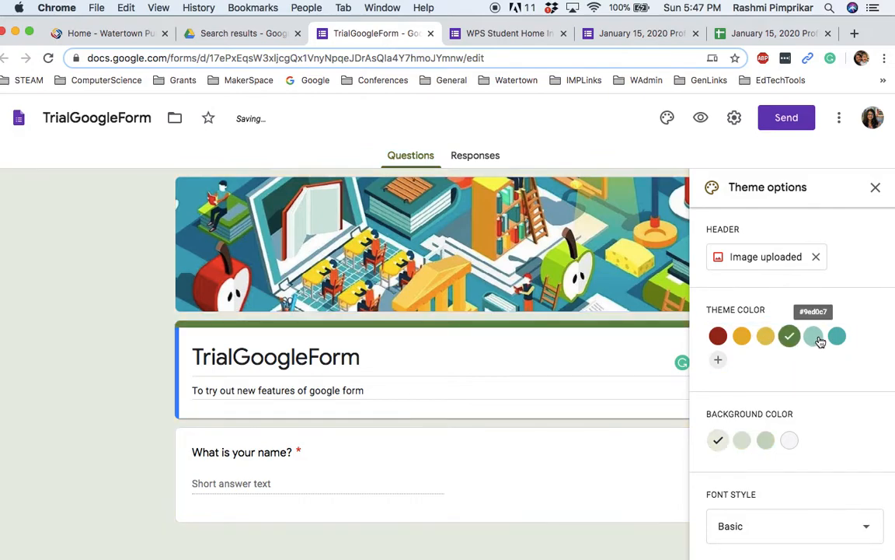
click(814, 337)
click(837, 337)
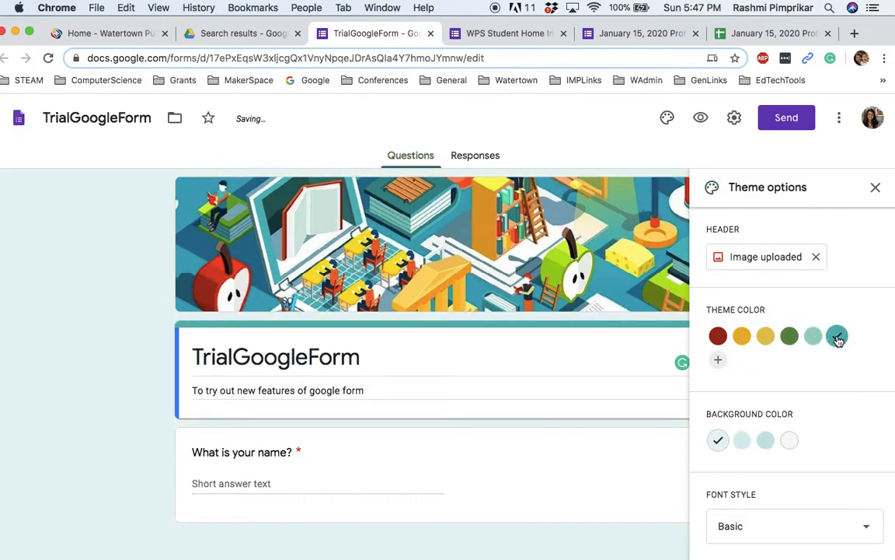
click(720, 362)
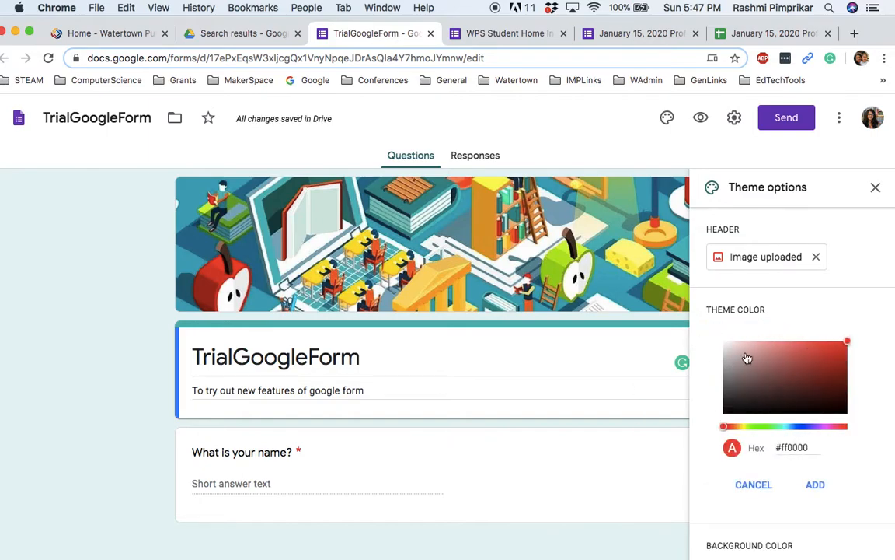
drag(723, 310, 729, 309)
click(754, 487)
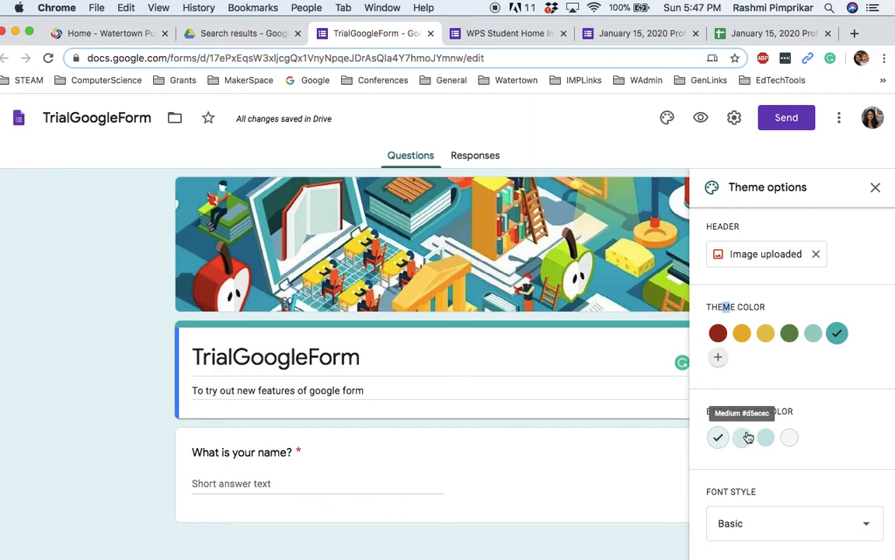
Step: Try the medium and dark background colors and return the background to the lightest teal shade
click(742, 439)
click(766, 438)
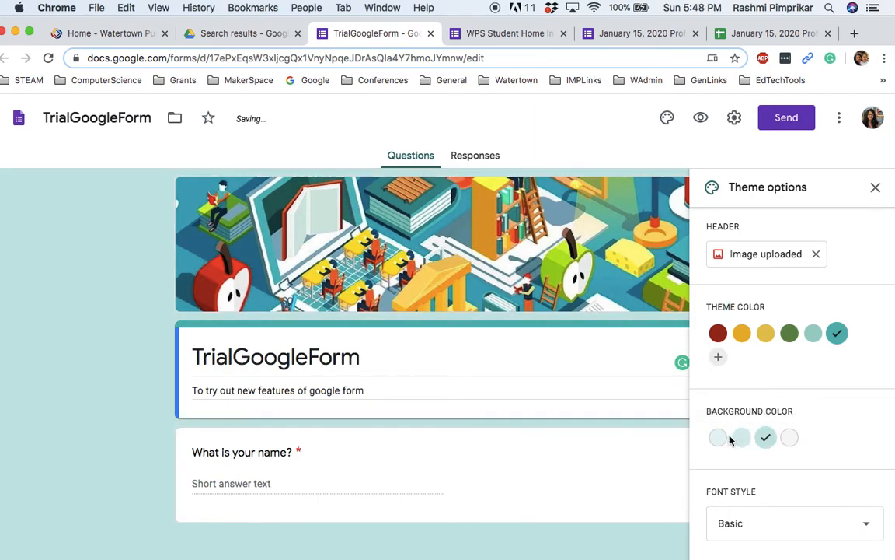
click(719, 438)
Step: Try the Decorative, Formal and Playful font styles on the form and set the font style back to Basic
scroll(847, 470, down, 1)
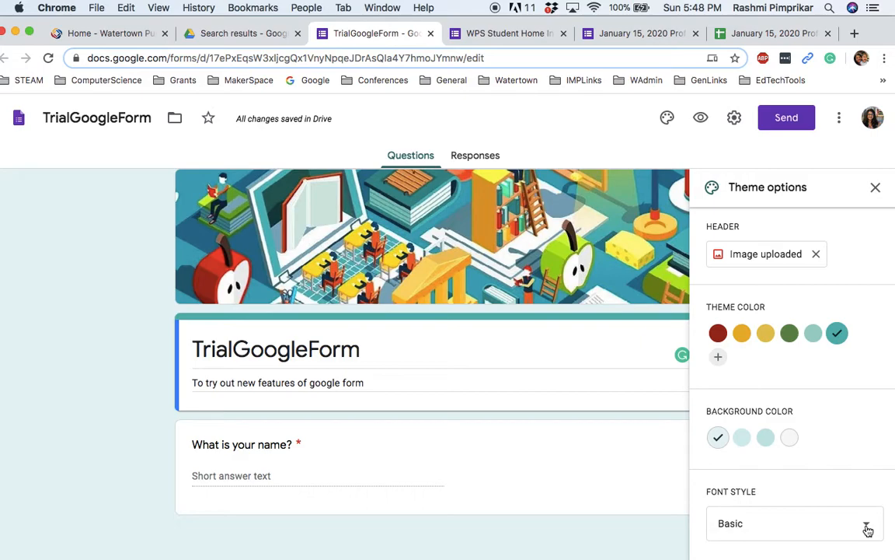
click(868, 528)
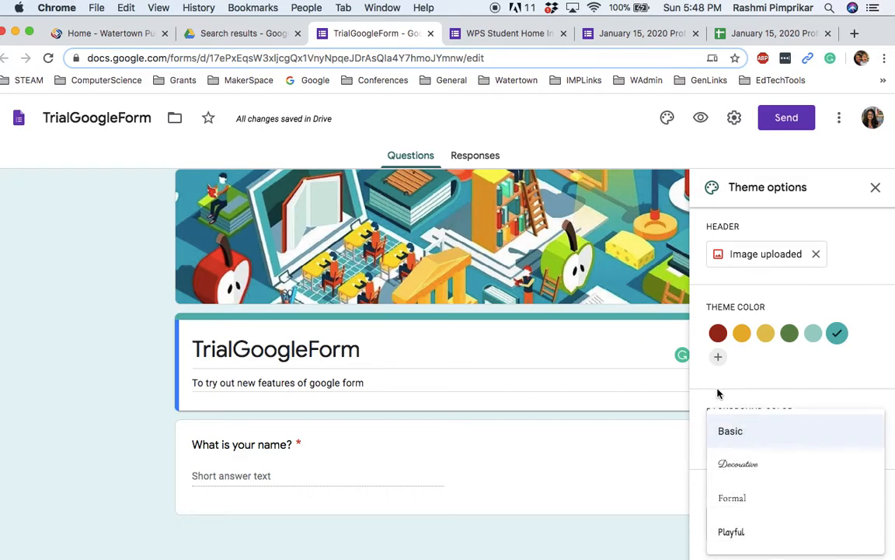
click(737, 463)
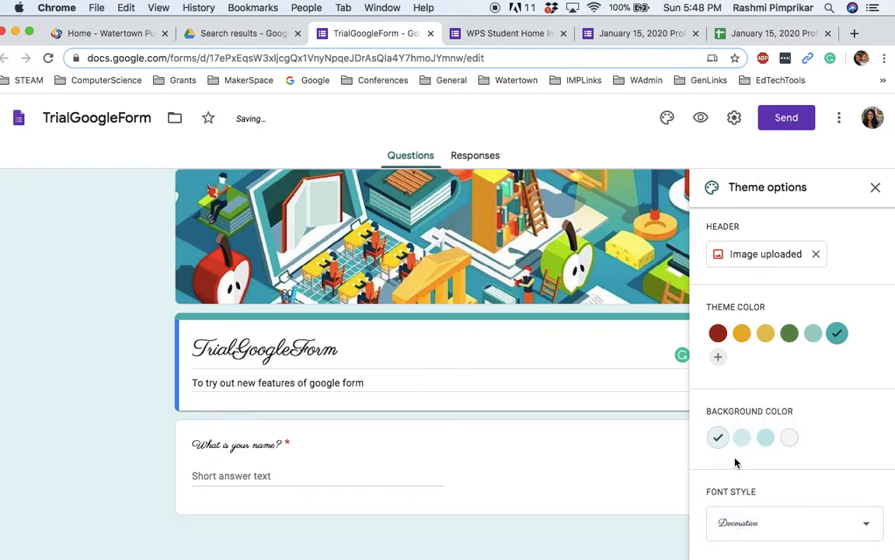
click(829, 531)
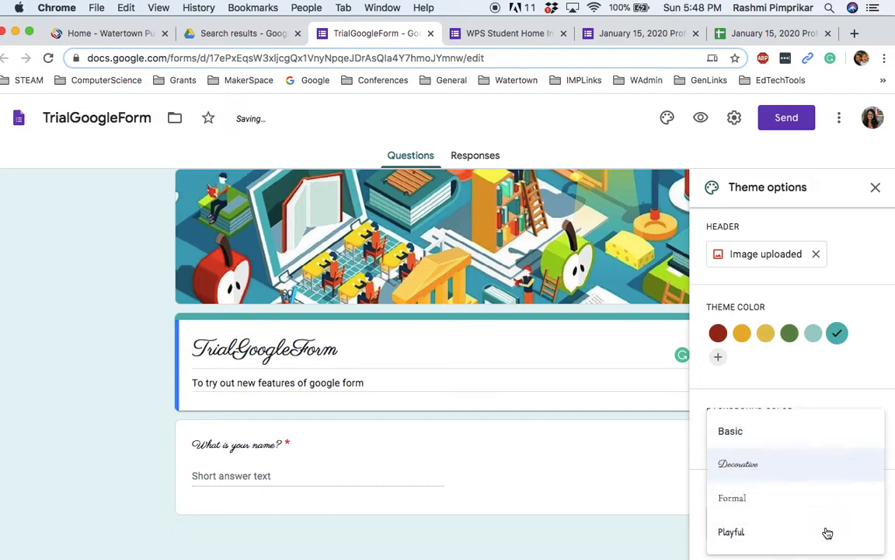
click(753, 503)
click(868, 527)
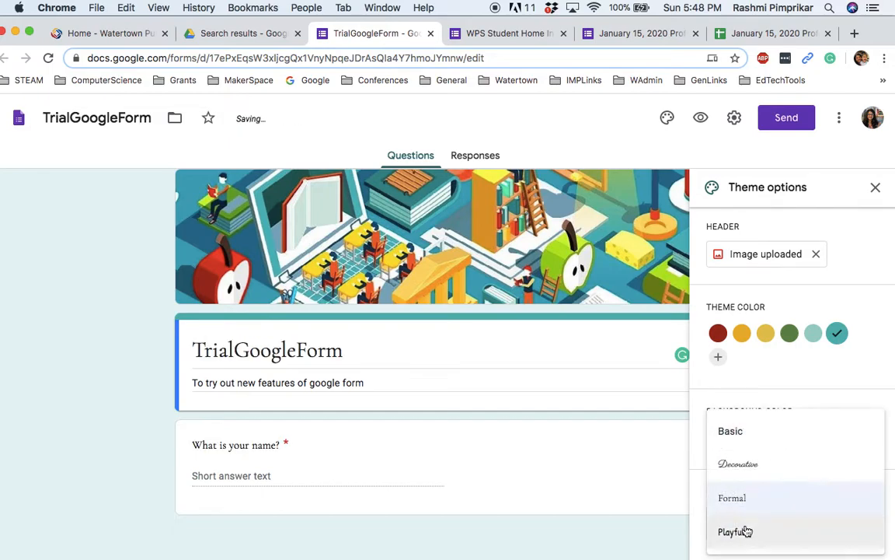
click(745, 530)
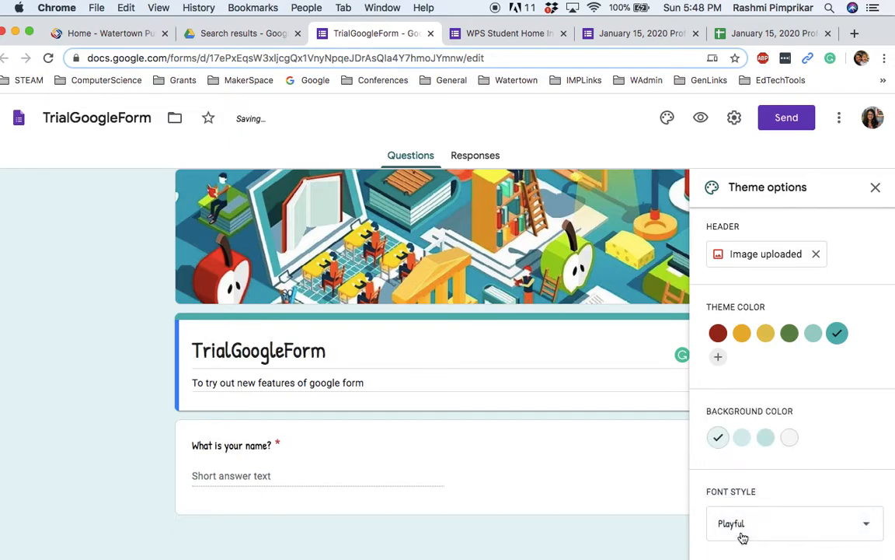
click(867, 523)
click(758, 440)
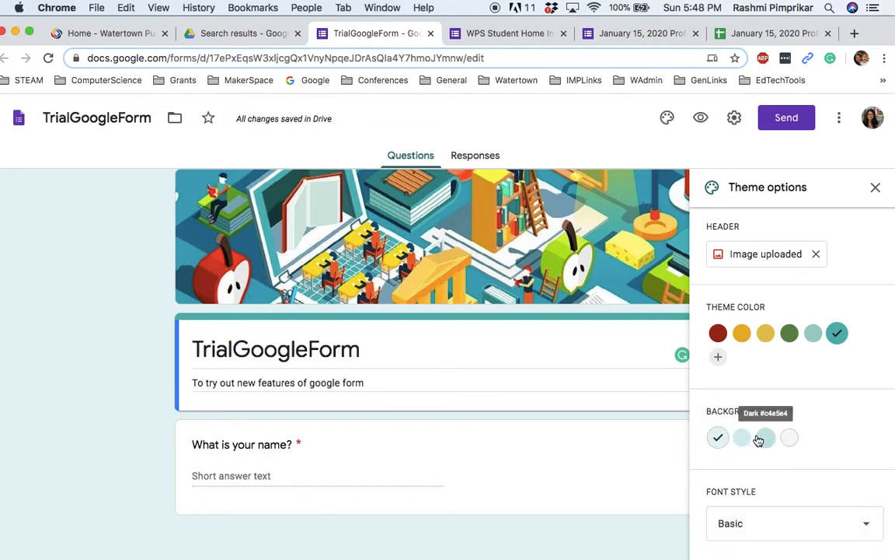
click(743, 526)
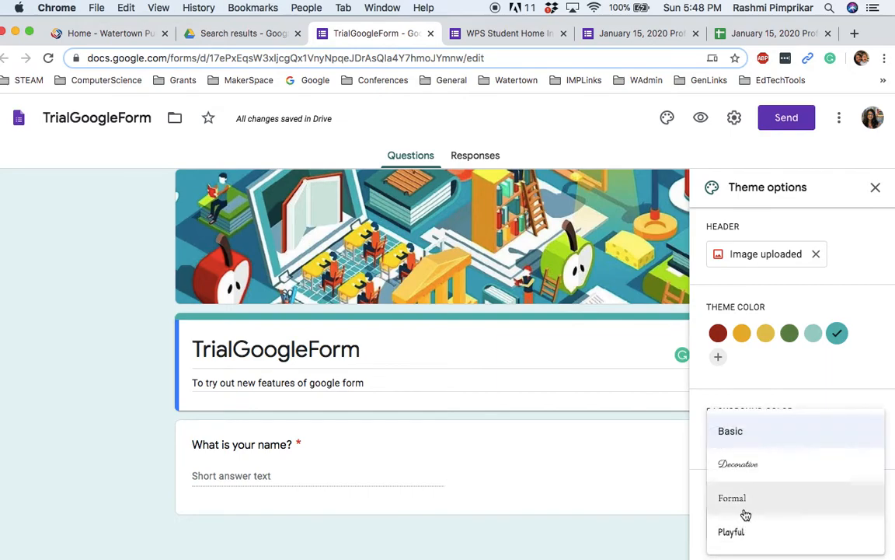
click(767, 471)
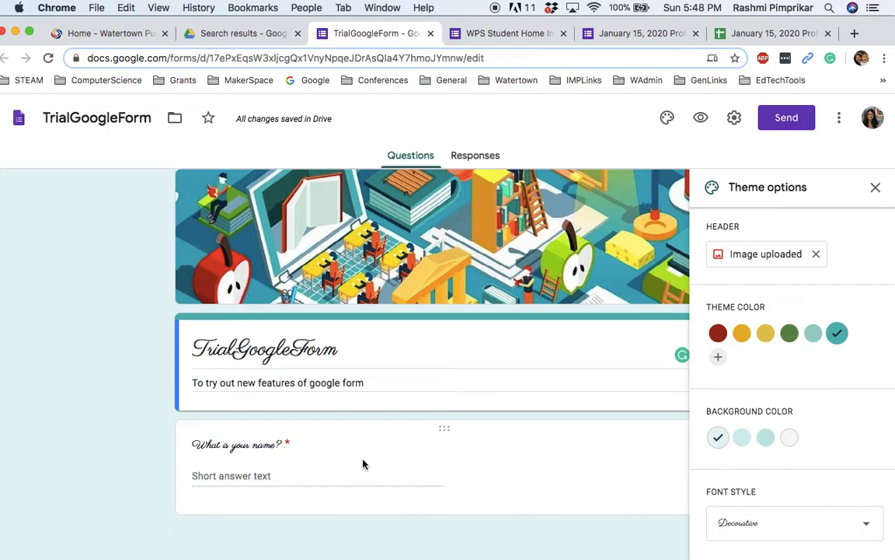
click(832, 517)
click(751, 437)
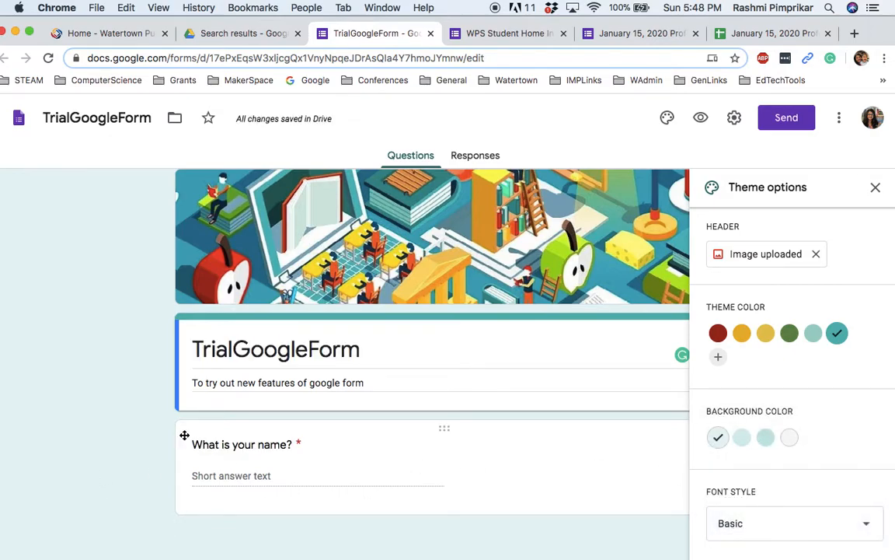
Step: Close the theme options, preview the themed form as respondents see it, and return to the form editor
scroll(869, 523, down, 1)
scroll(869, 522, up, 1)
click(874, 187)
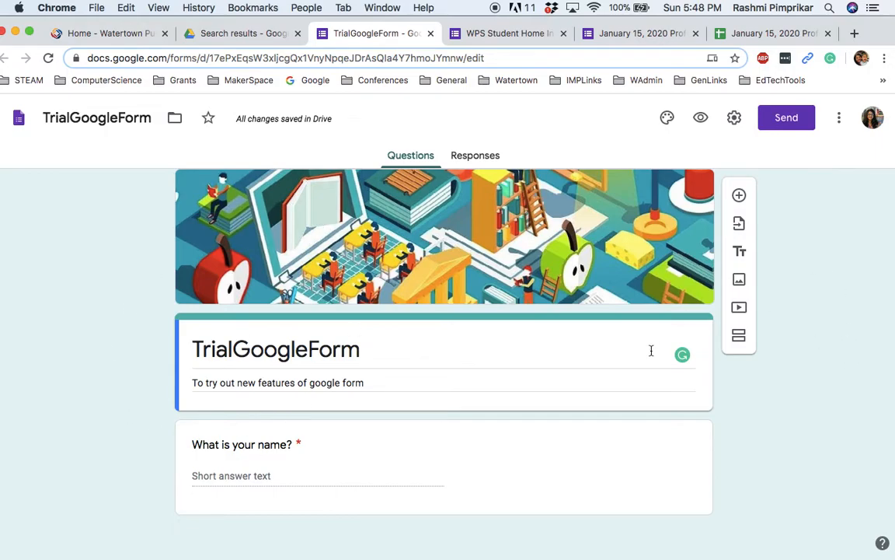
click(701, 119)
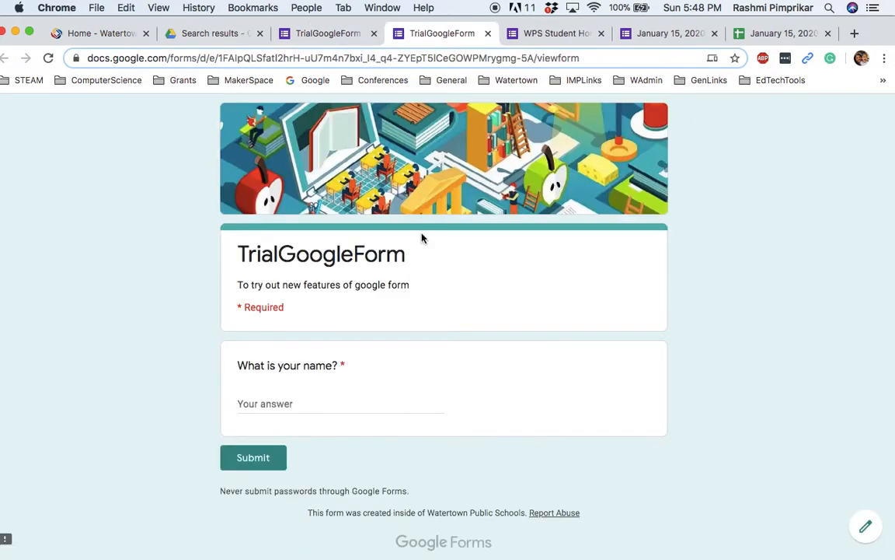
click(488, 33)
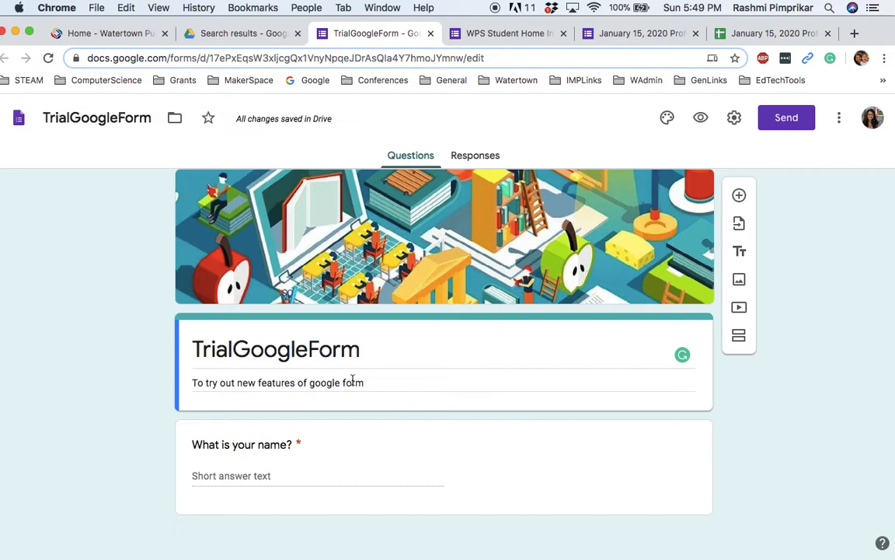
Step: Review the available answer types for the "What is your name?" question and duplicate the question
click(337, 457)
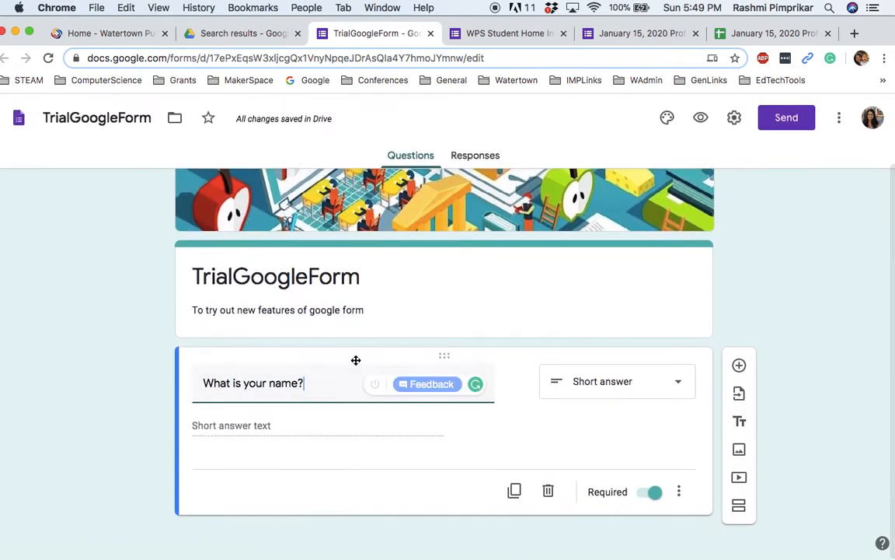
click(686, 383)
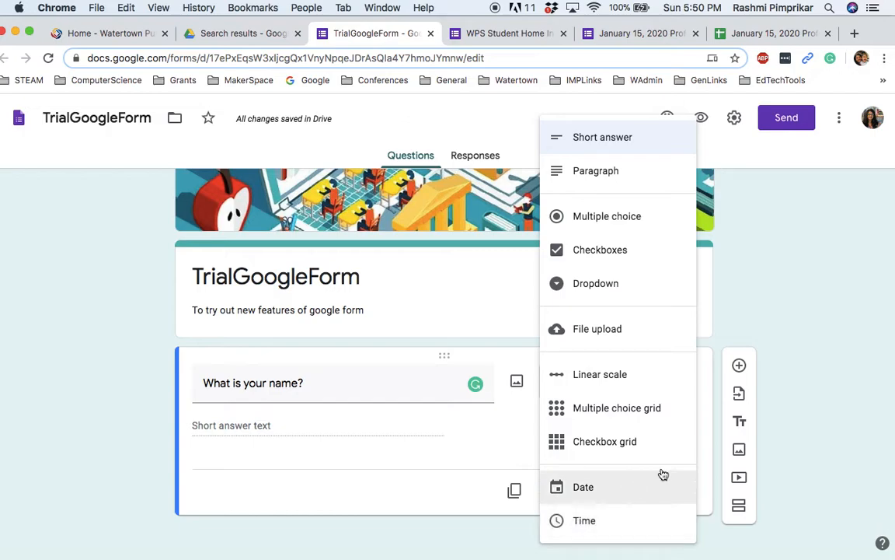
click(775, 295)
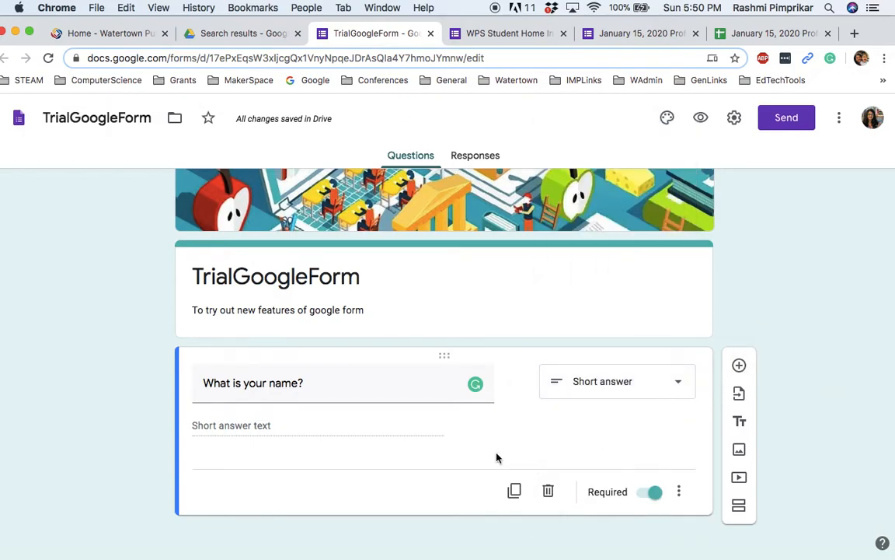
click(513, 494)
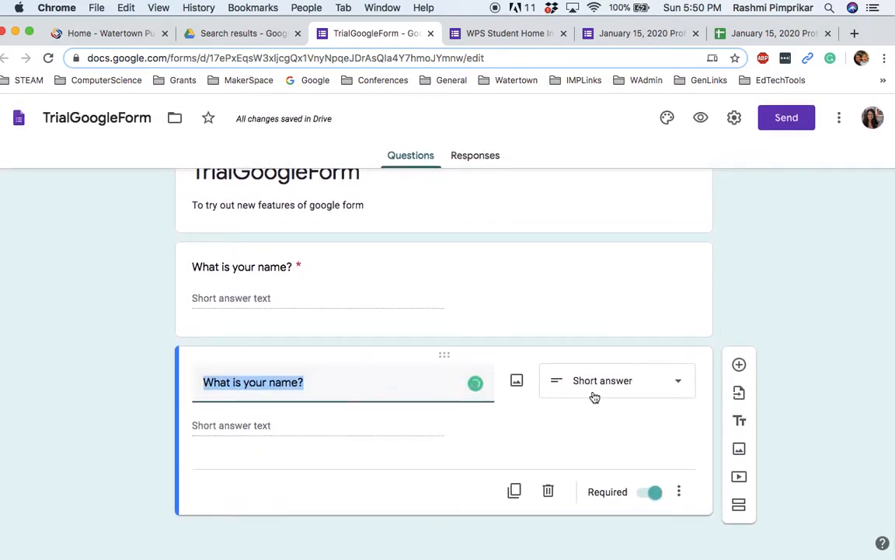
Step: Change the duplicated question to Multiple choice and reword it as "How is your day going so far?"
click(595, 395)
click(631, 220)
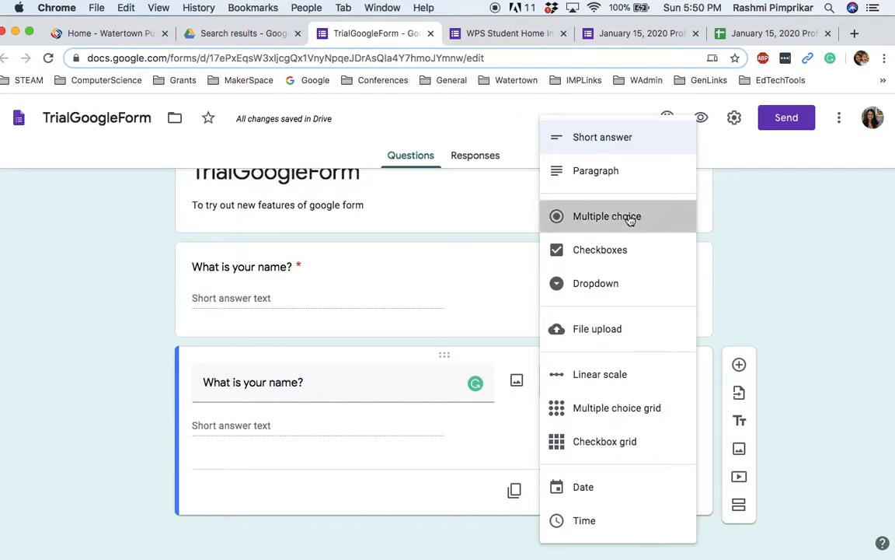
click(219, 381)
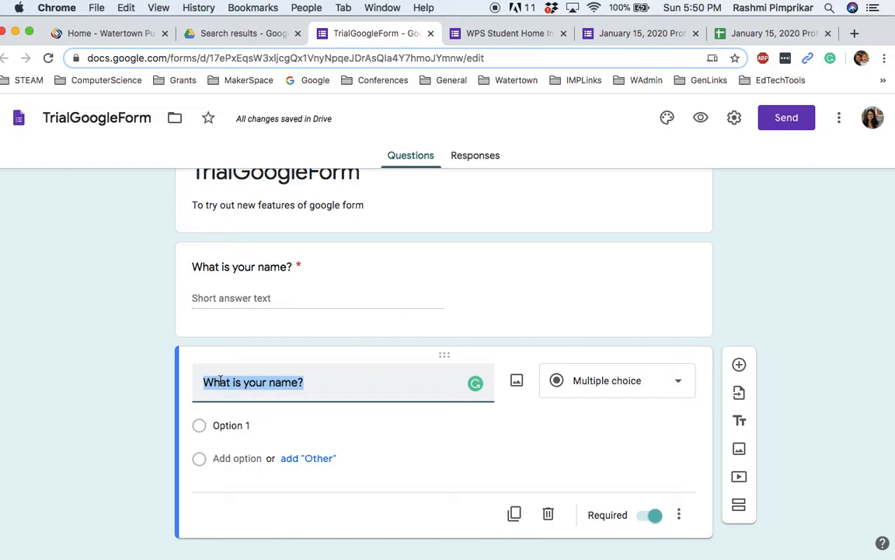
text(How is )
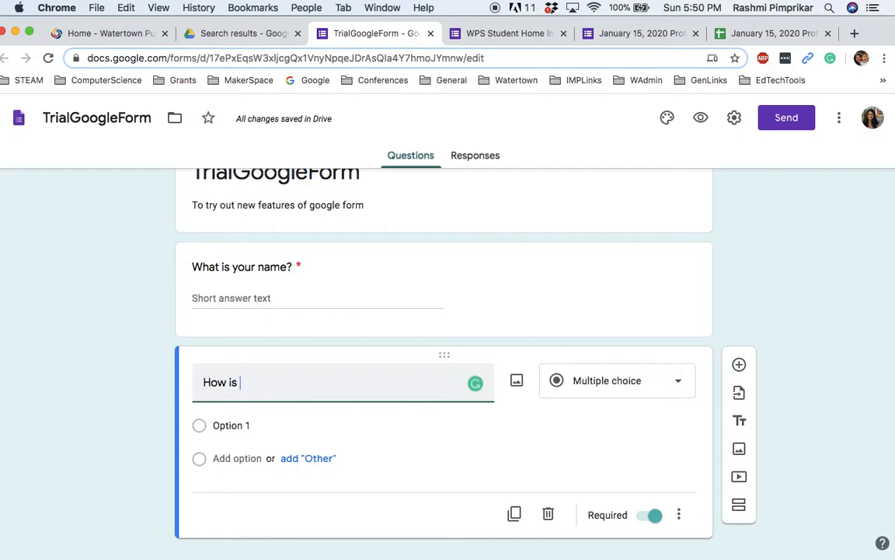
text(your day )
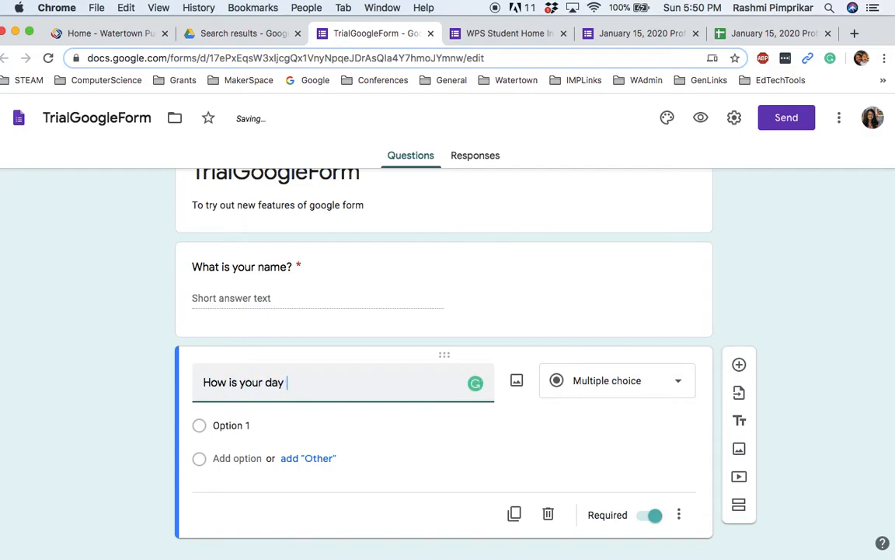
text(going so far?)
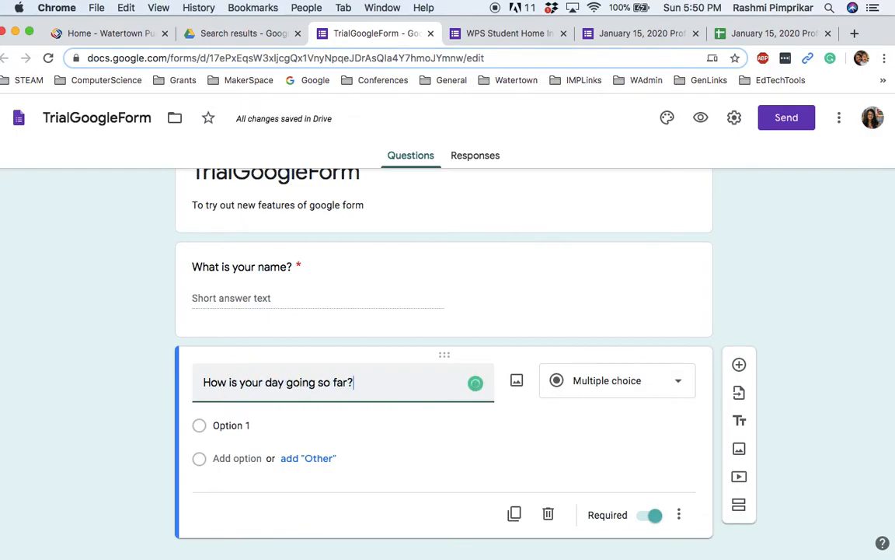
Step: Give the day question the answer choices "Great", "Ok" and "Not so great", plus an "Other" choice
click(249, 420)
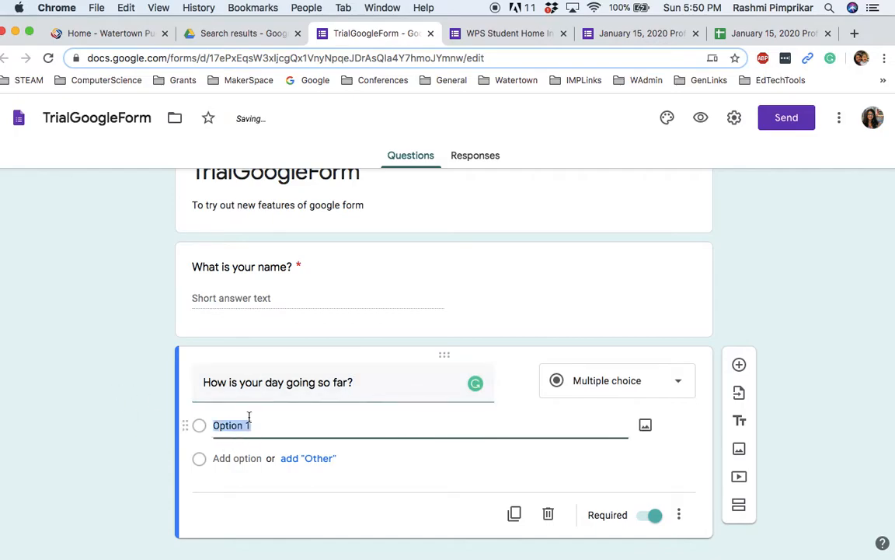
text(Great)
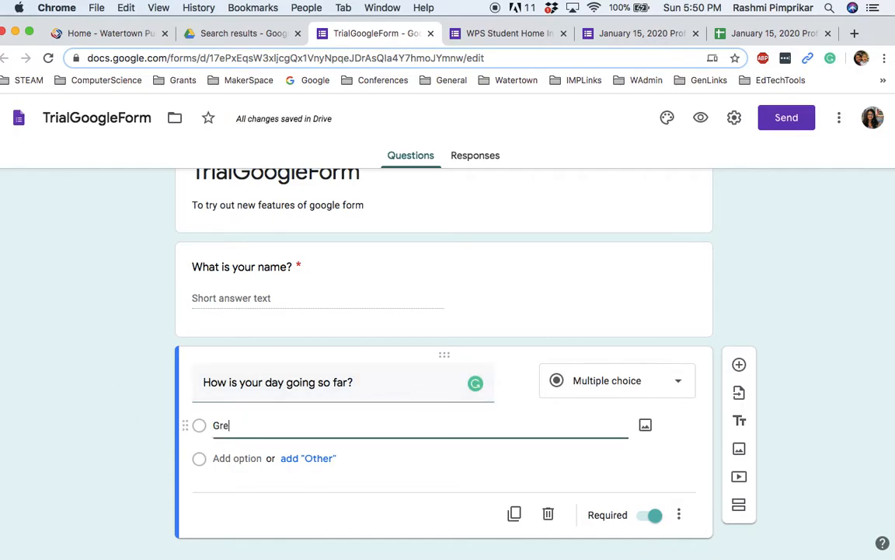
click(251, 458)
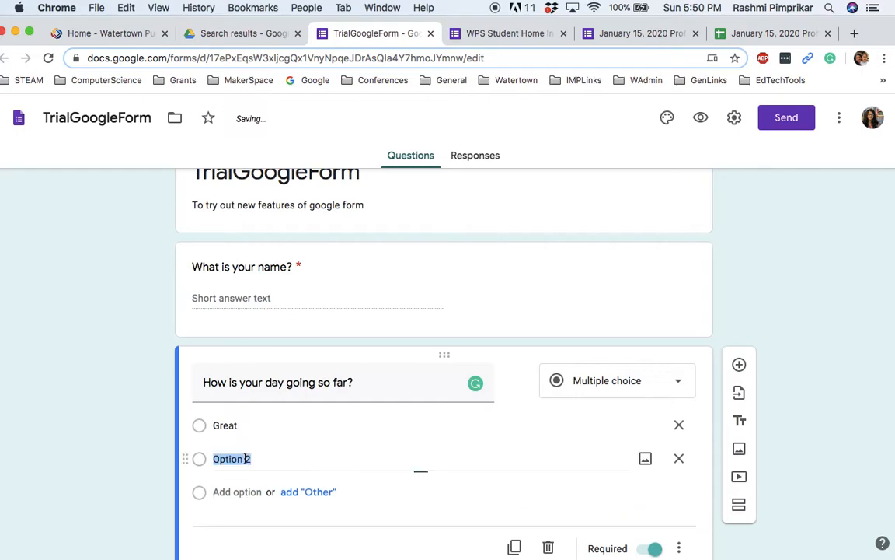
text(Ok)
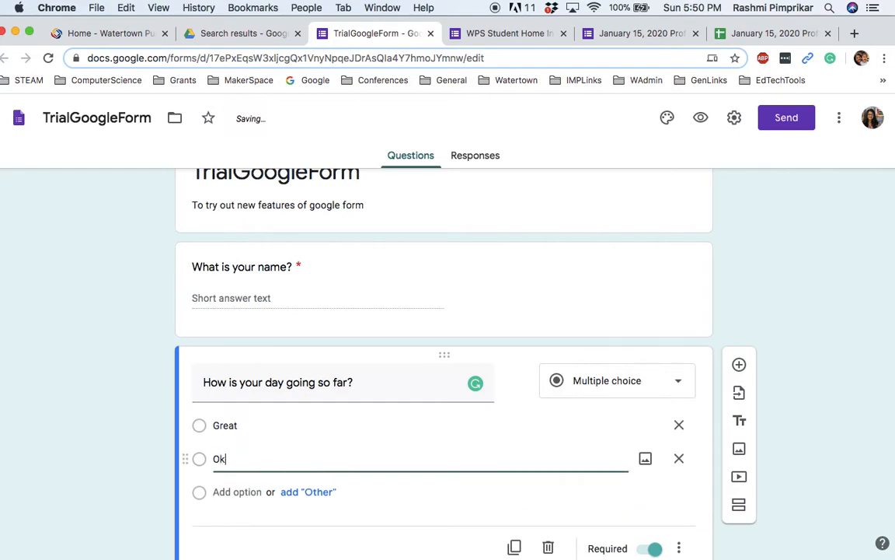
click(243, 490)
text(Not so great)
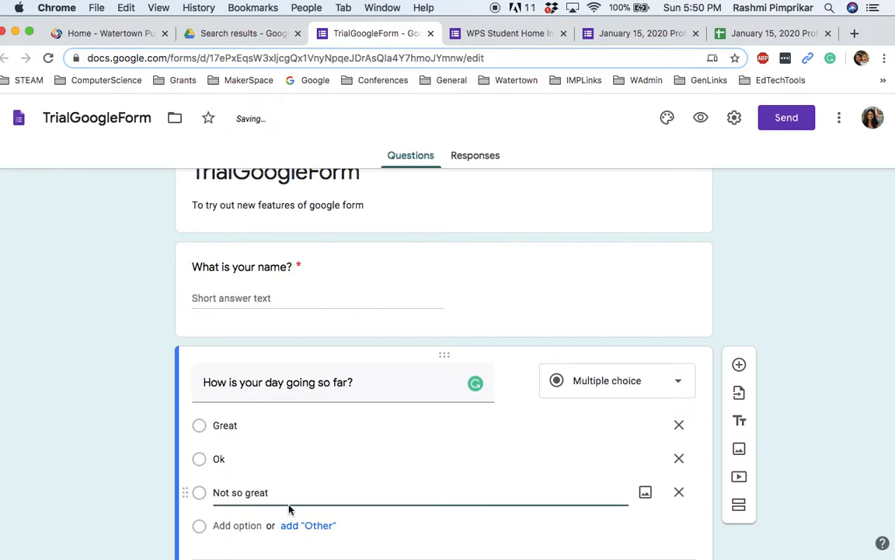
click(311, 526)
scroll(283, 482, down, 1)
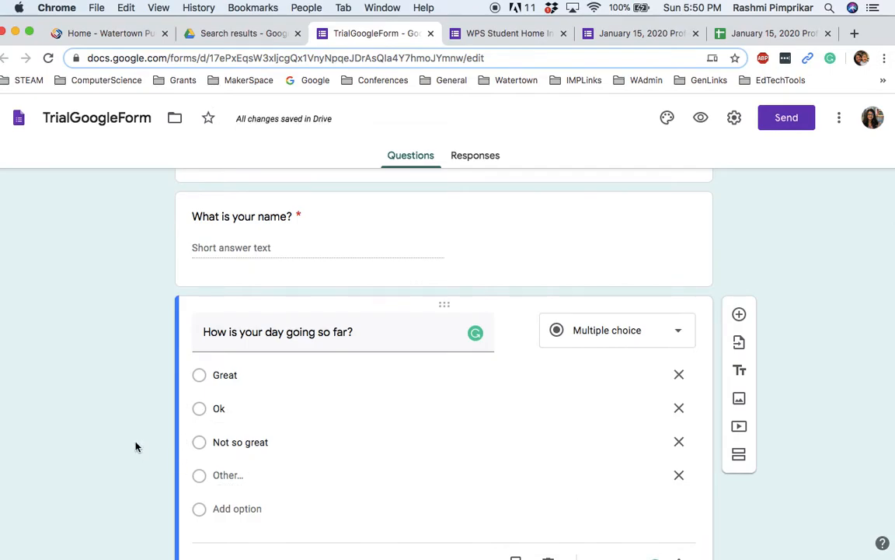
scroll(136, 446, down, 2)
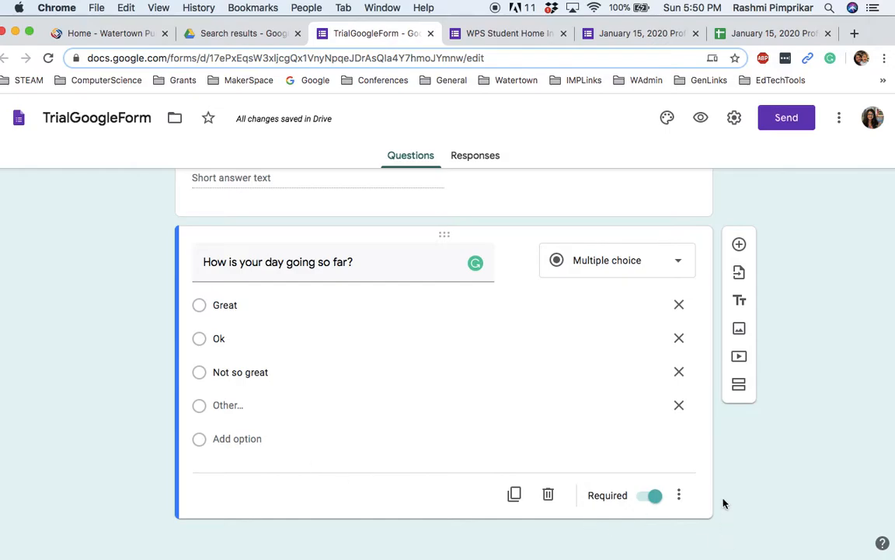
Step: Browse the existing forms available for question import and close the selection without importing anything
click(739, 274)
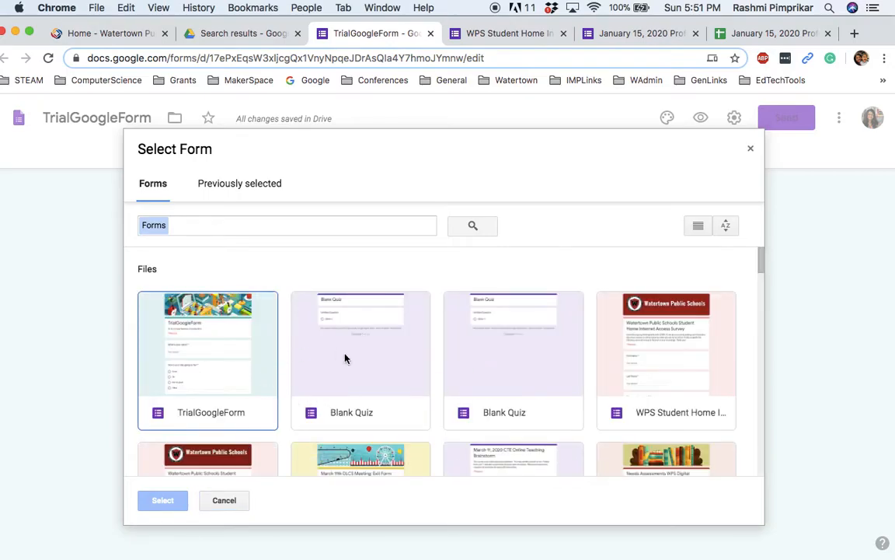
scroll(347, 395, down, 1)
scroll(348, 396, down, 5)
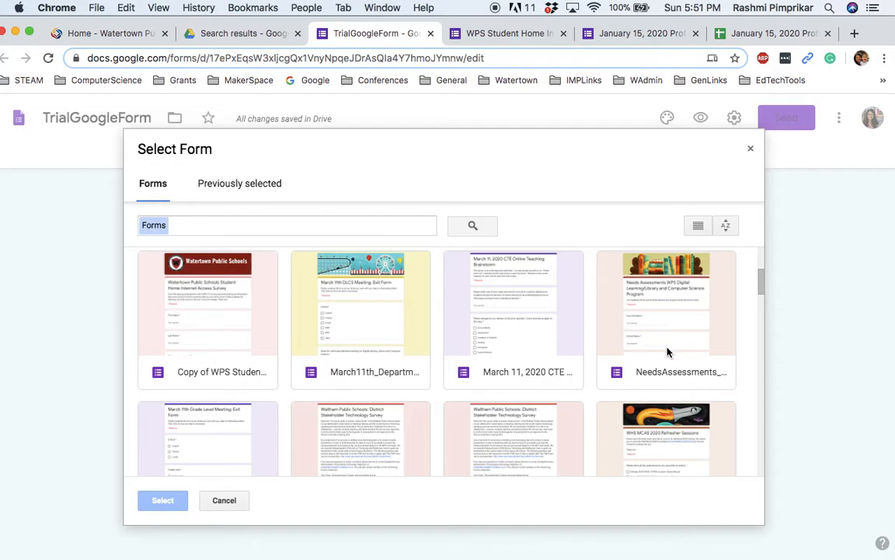
click(224, 501)
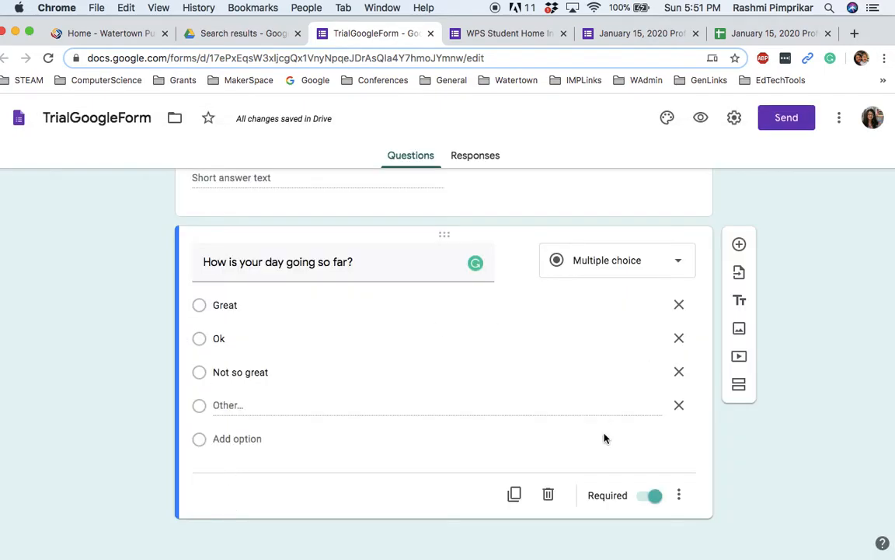
Step: Add a title and description block below the day question and check the section headings in the January 15, 2020 survey for comparison
click(741, 301)
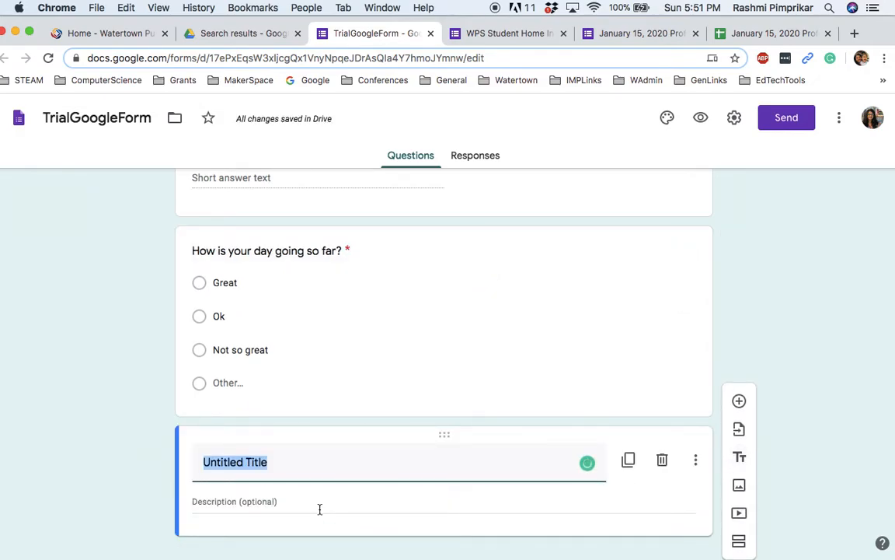
click(633, 34)
scroll(340, 305, down, 6)
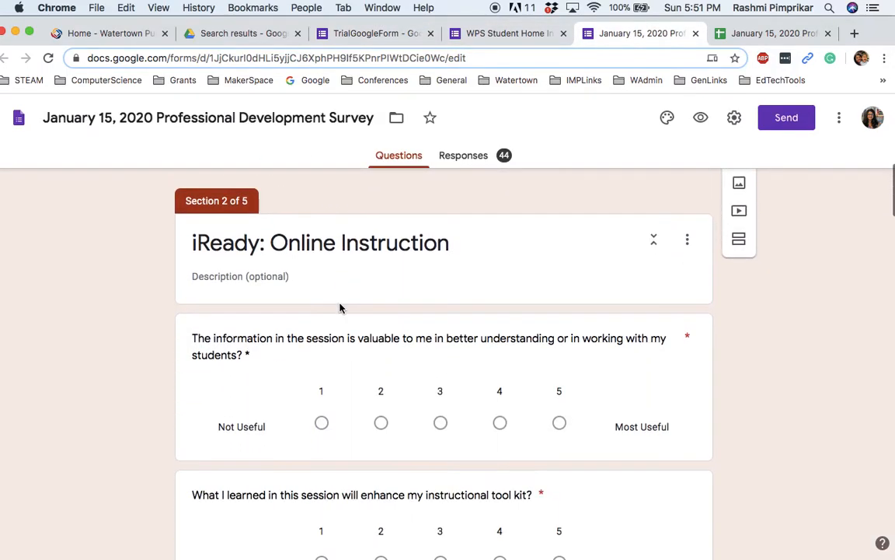
scroll(340, 307, up, 3)
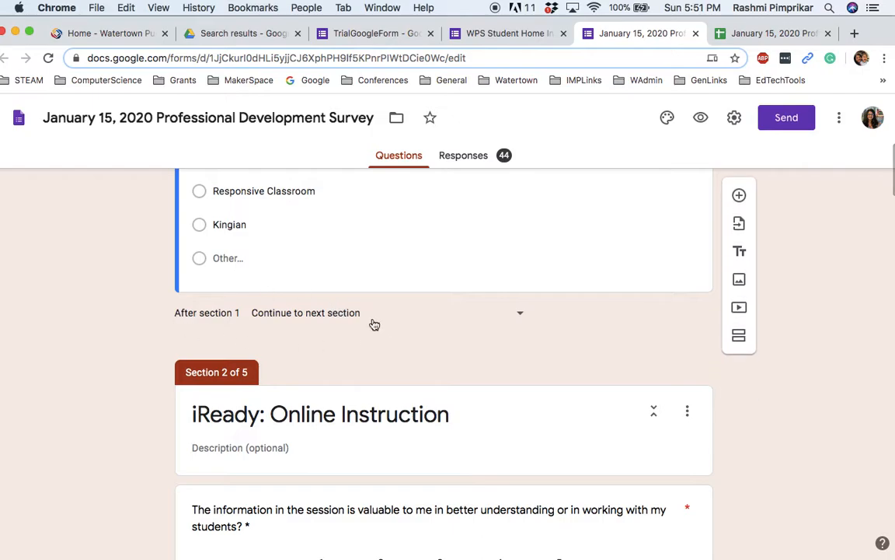
click(524, 35)
click(379, 34)
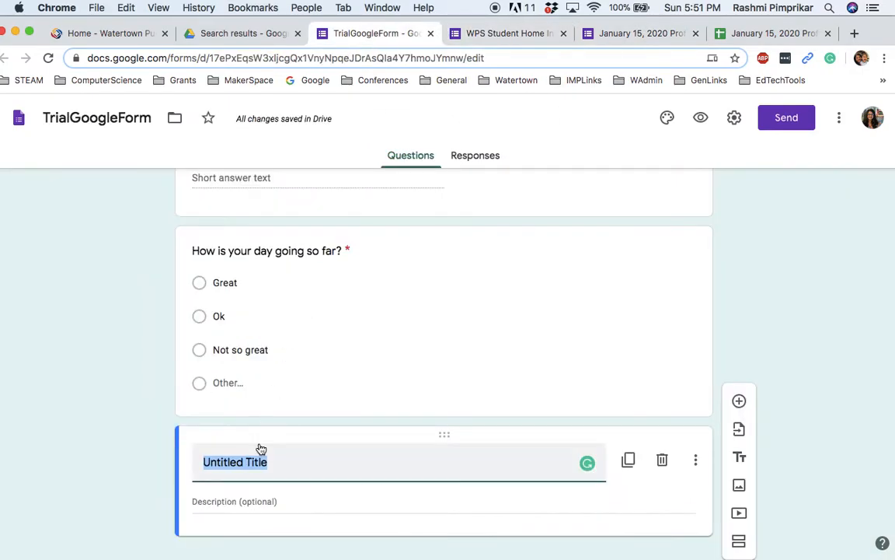
Step: Title the new text block "Keep going" and give it the description "On to the next form"
text(Keep gp)
text(ing)
key(BackSpace)
key(BackSpace)
key(BackSpace)
key(BackSpace)
text(oing)
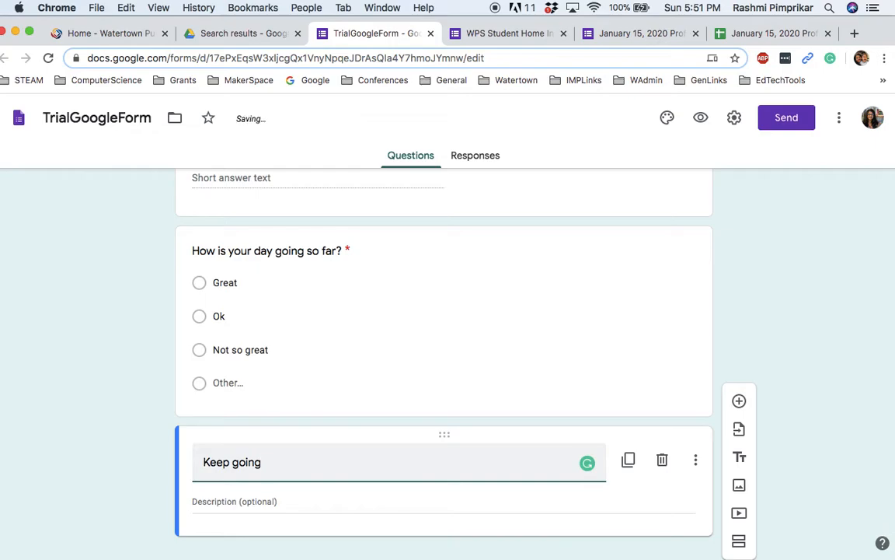
click(220, 499)
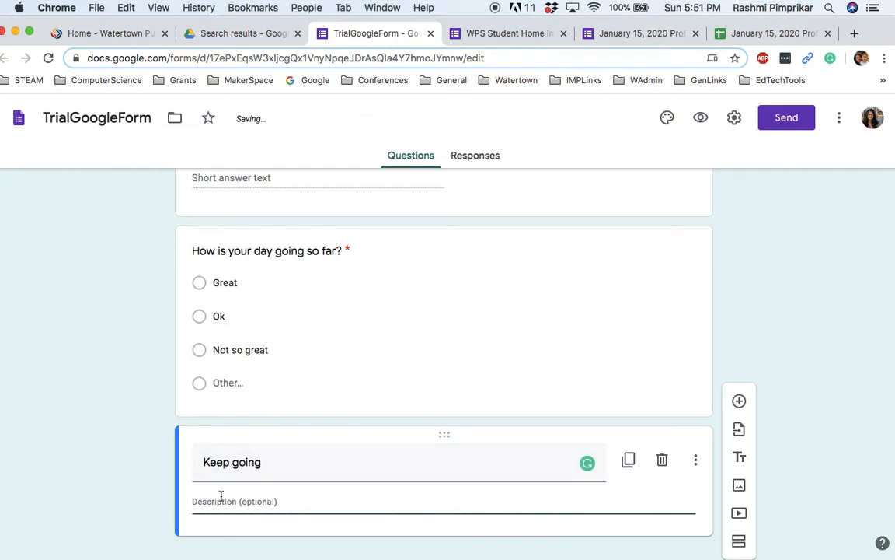
text(On to the next form)
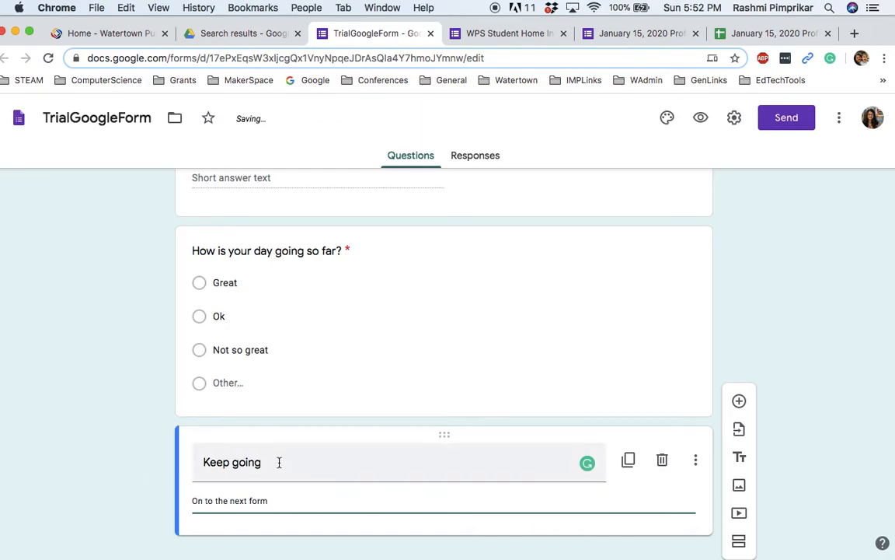
Step: Preview the form and review the questions and the "Keep going" block as respondents see them
click(700, 118)
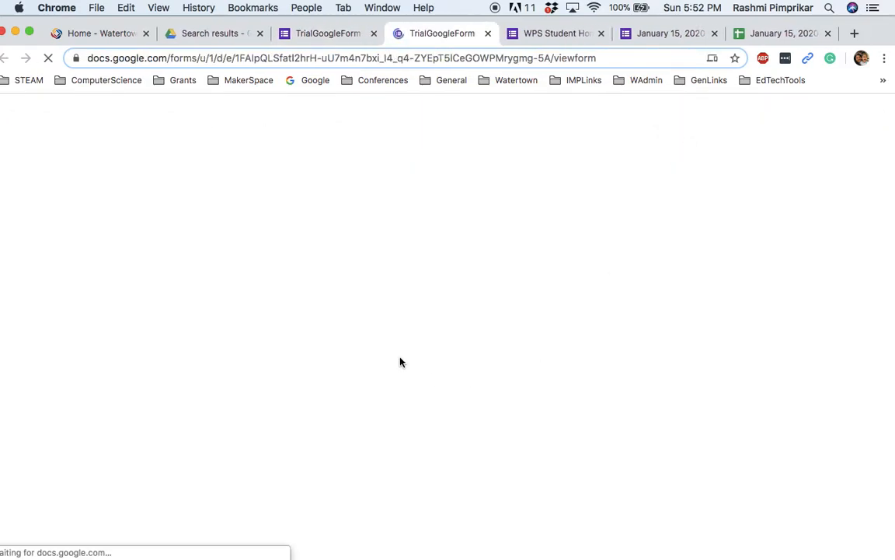
scroll(400, 361, down, 5)
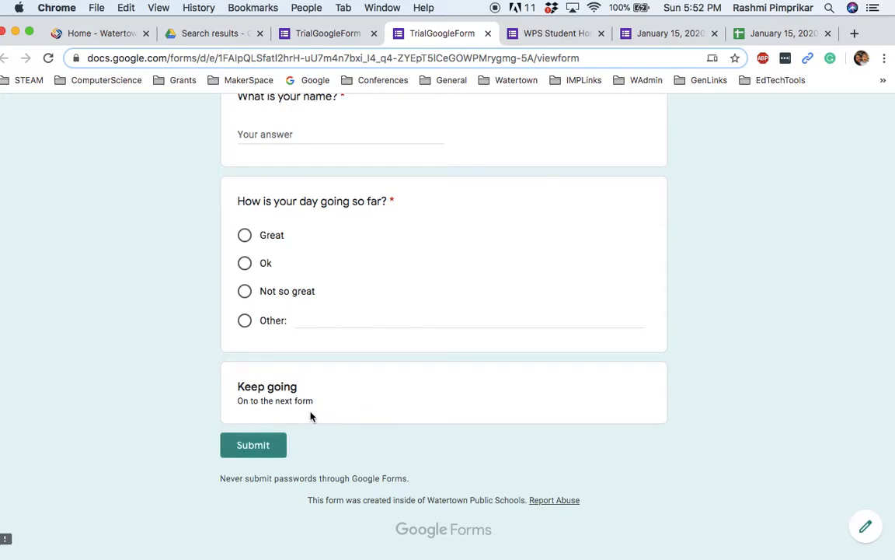
scroll(320, 397, up, 1)
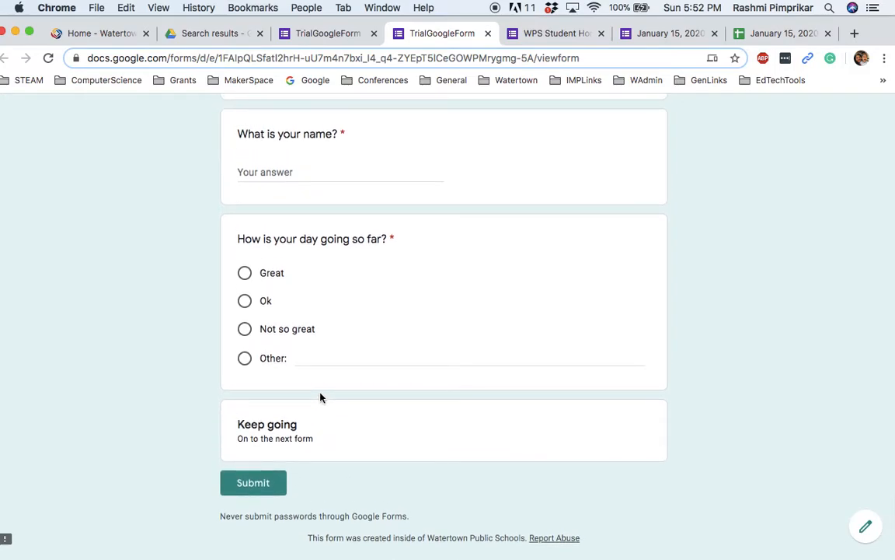
scroll(578, 271, up, 5)
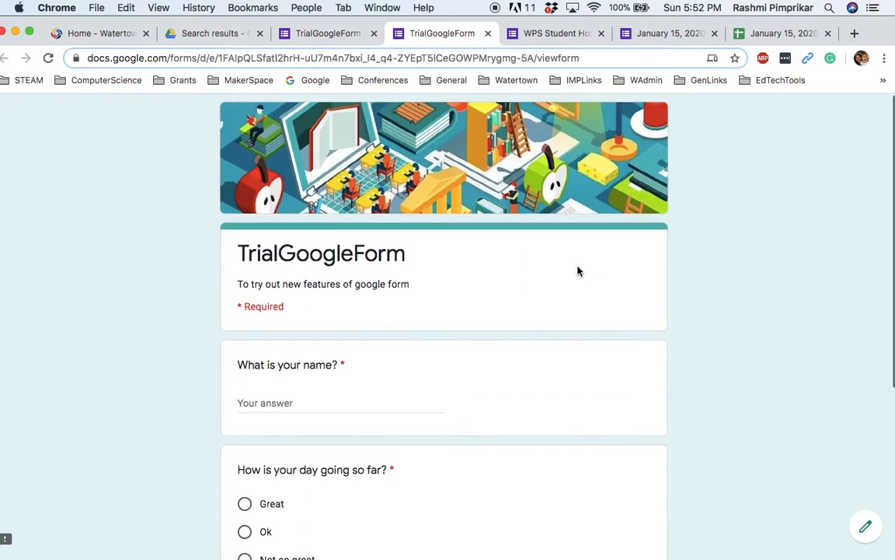
Step: Return from the preview to the form editor and delete the "Keep going" title block
click(865, 526)
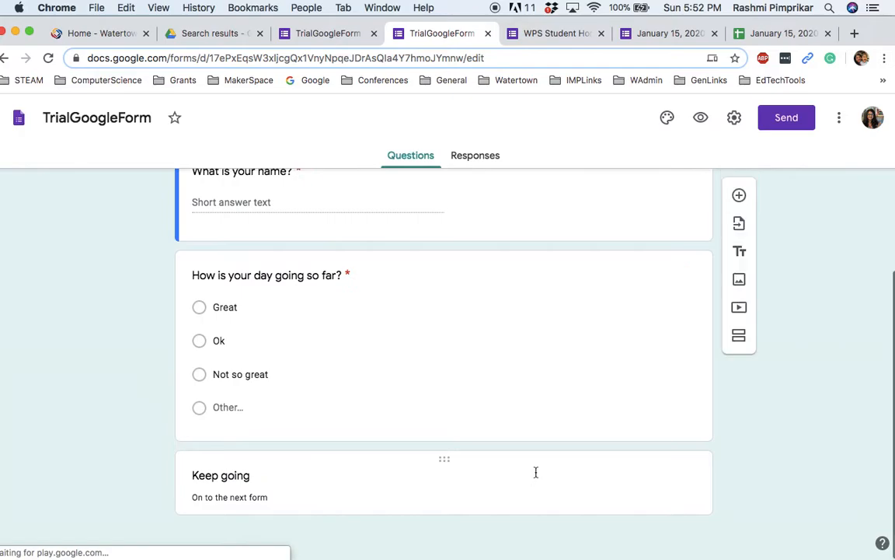
click(536, 472)
click(661, 485)
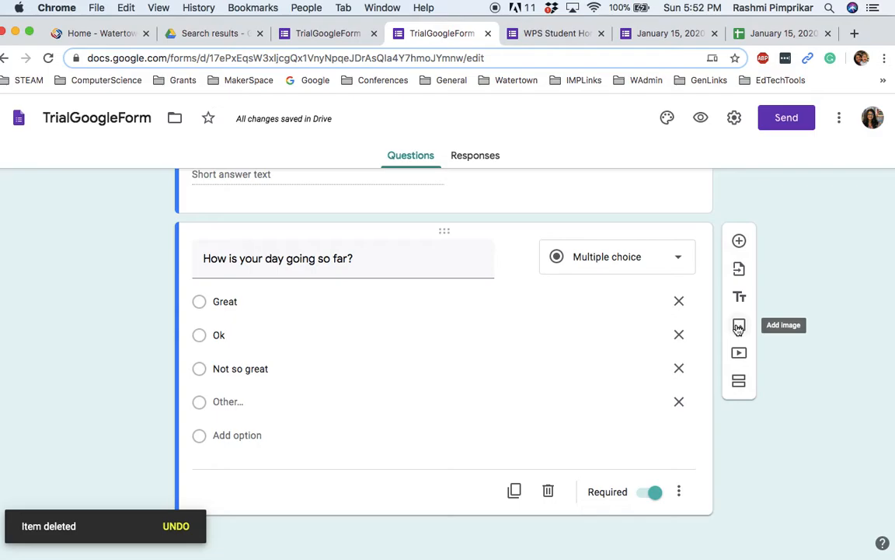
Step: Review the Google Drive and Google Image Search sources for inserting an image, and close without inserting one
click(738, 328)
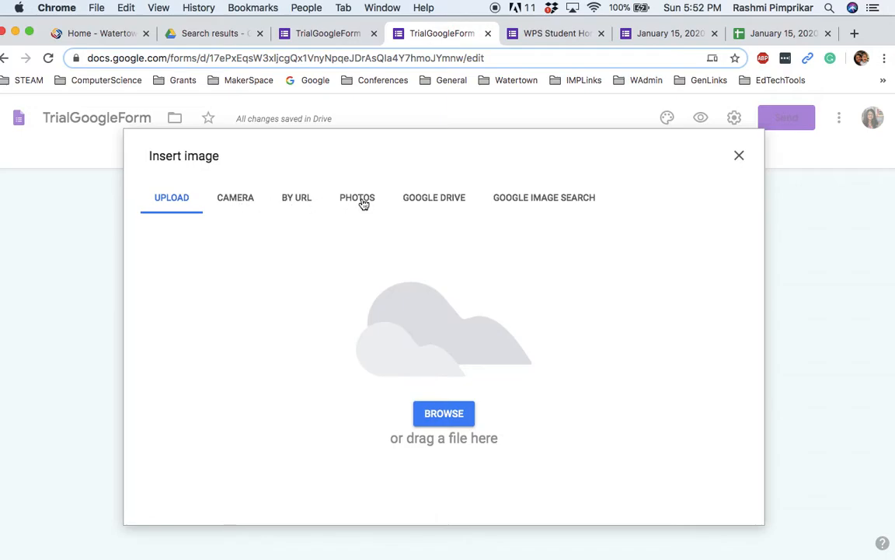
click(418, 201)
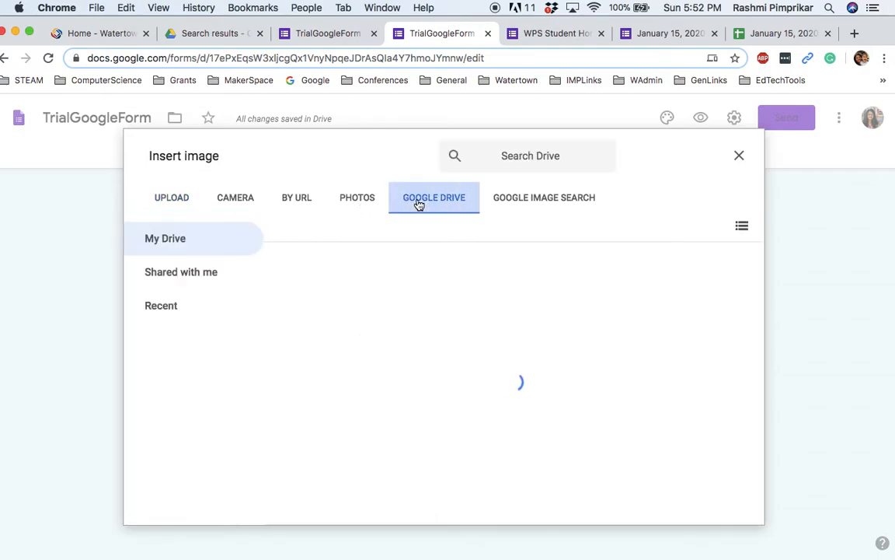
click(532, 201)
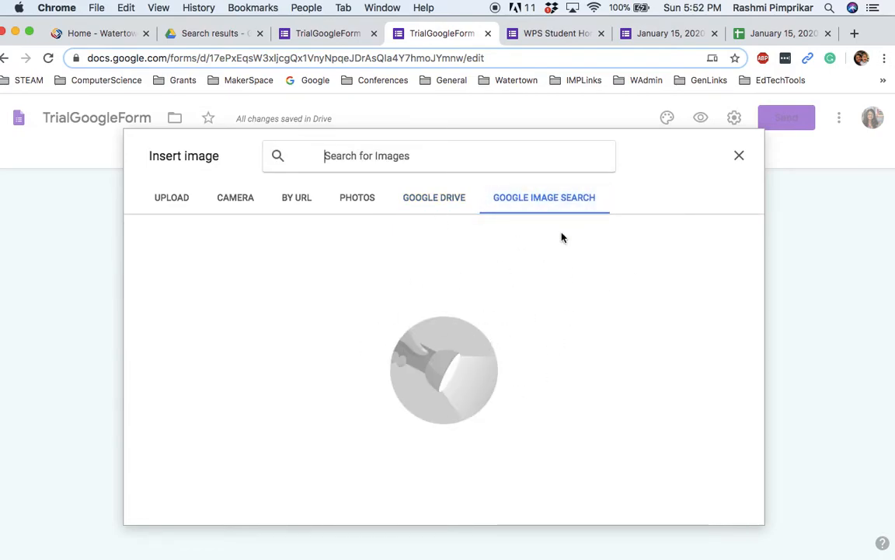
click(739, 158)
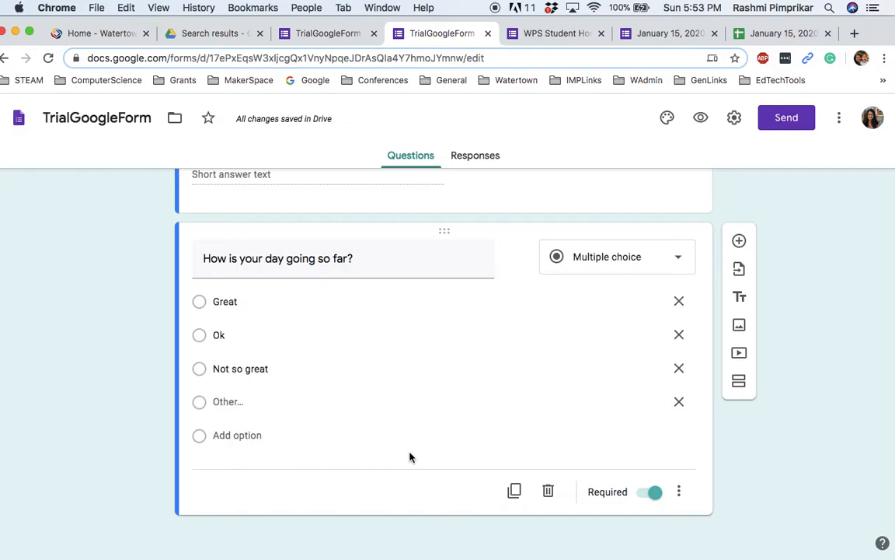
Step: Search Google images for "Thank you" and insert the black multilingual thank-you word cloud below the day question
click(739, 327)
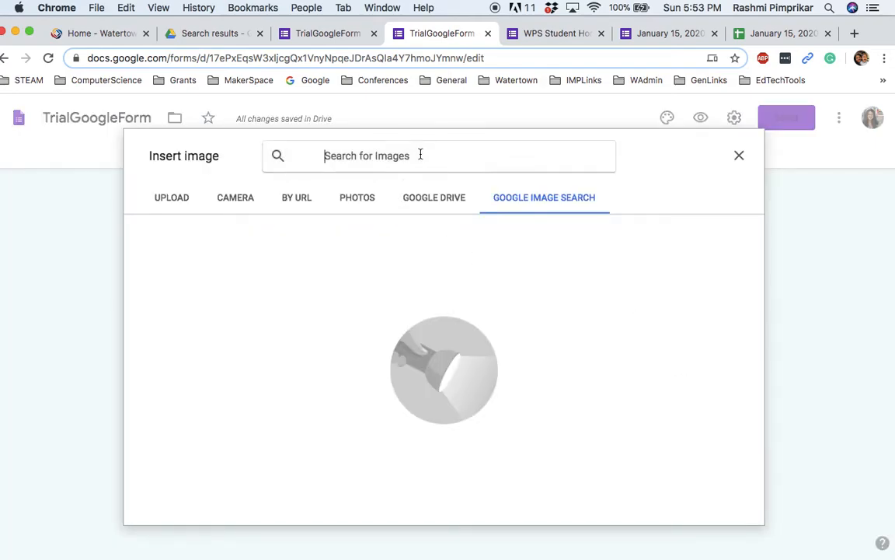
text(Thank you)
key(Return)
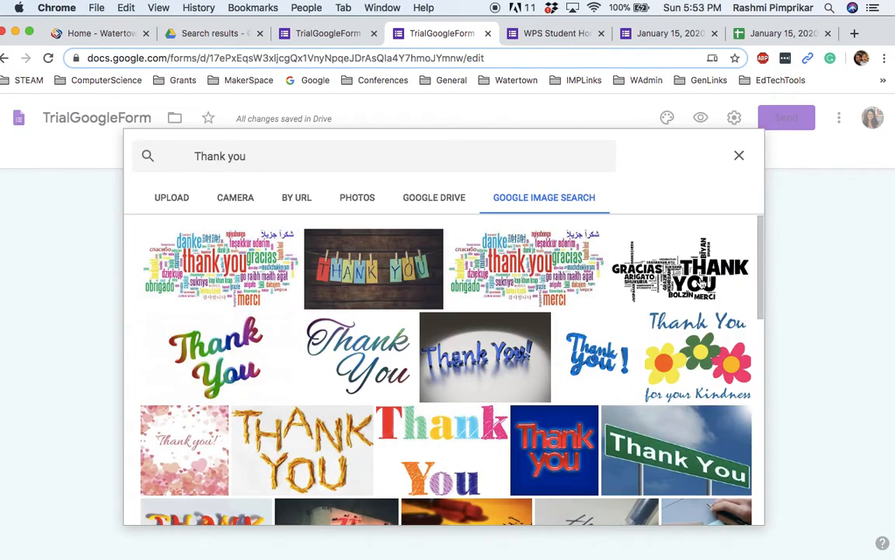
click(700, 284)
click(723, 509)
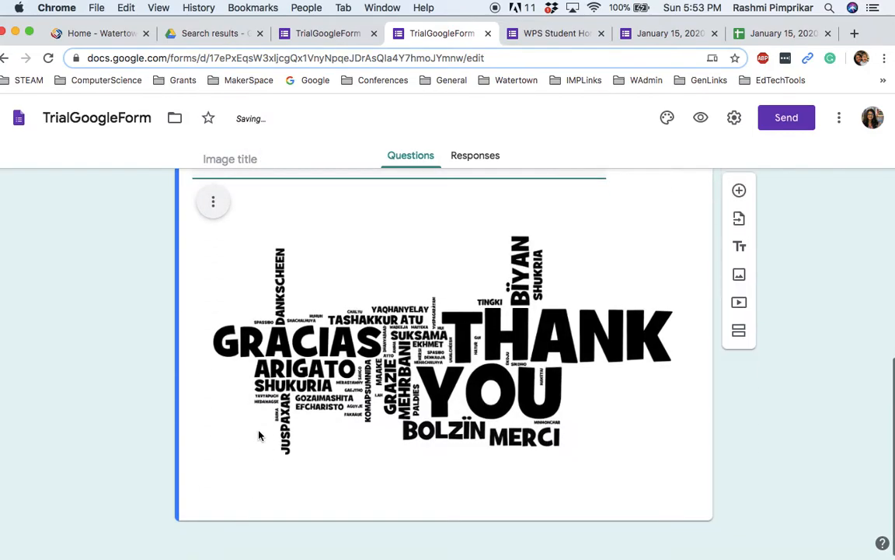
Step: Preview the form to check how the thank-you image looks to respondents, and return to the form editor
scroll(359, 407, up, 3)
scroll(359, 407, down, 2)
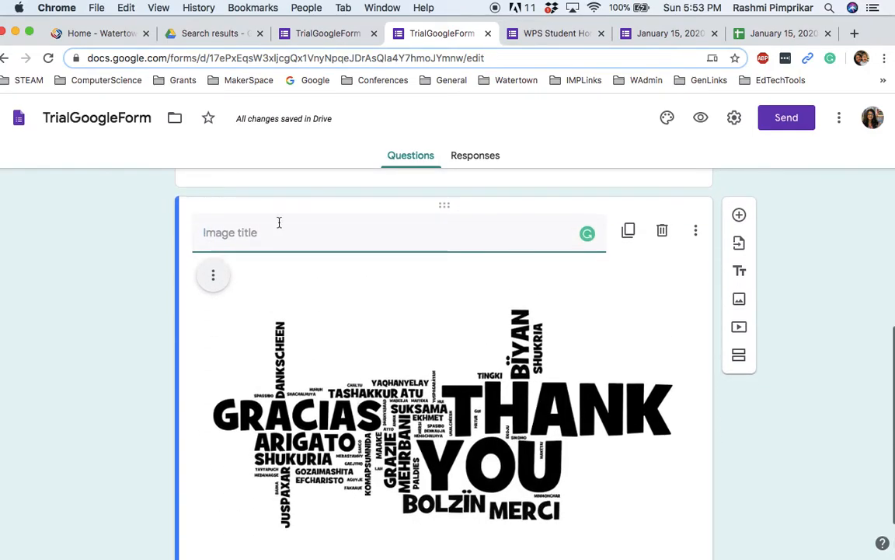
click(699, 117)
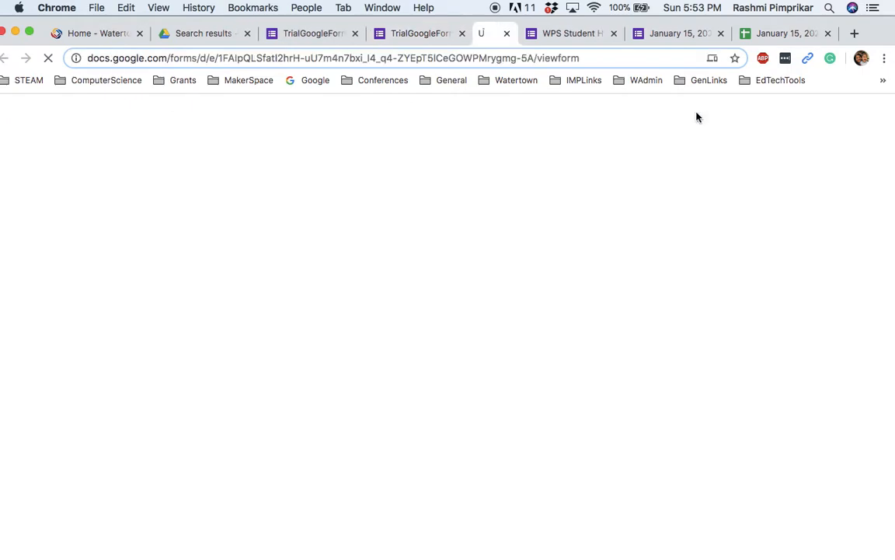
scroll(493, 480, down, 8)
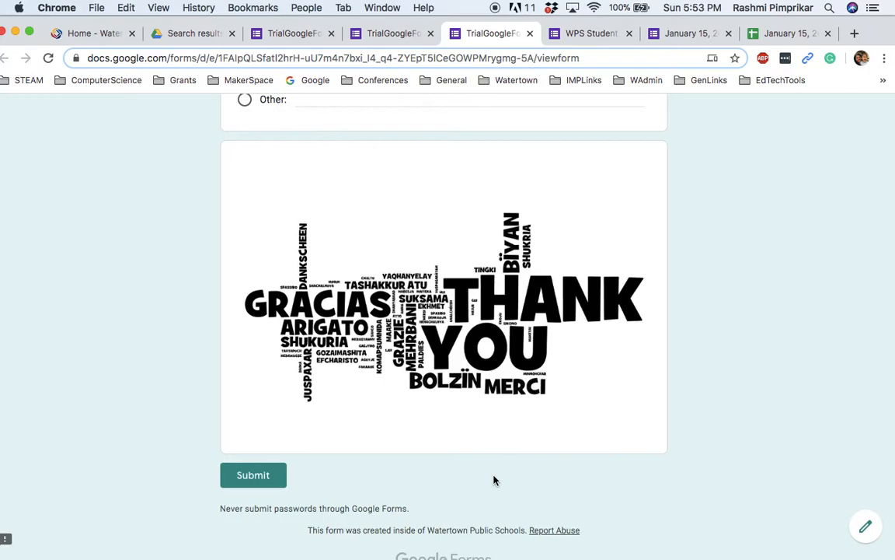
click(865, 526)
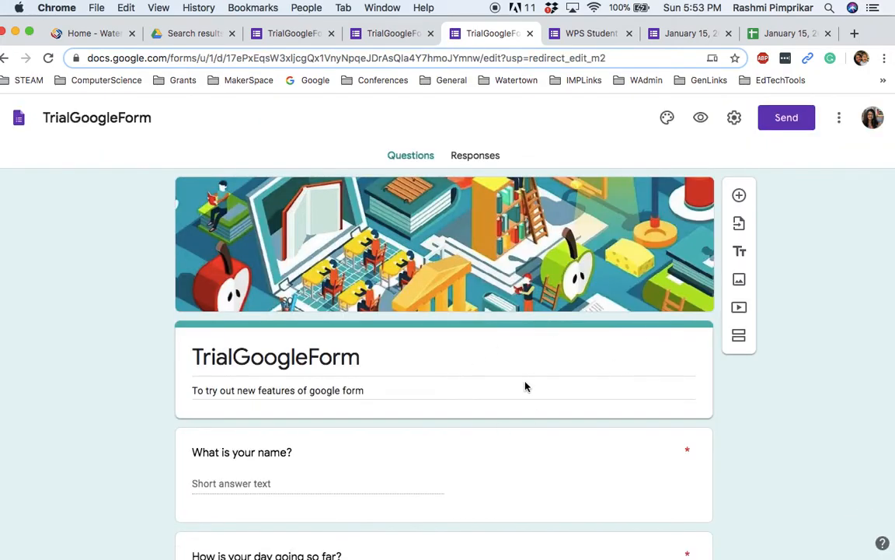
Step: Start adding a video to the form and search YouTube for "Gandhi Salt March"
scroll(525, 387, down, 4)
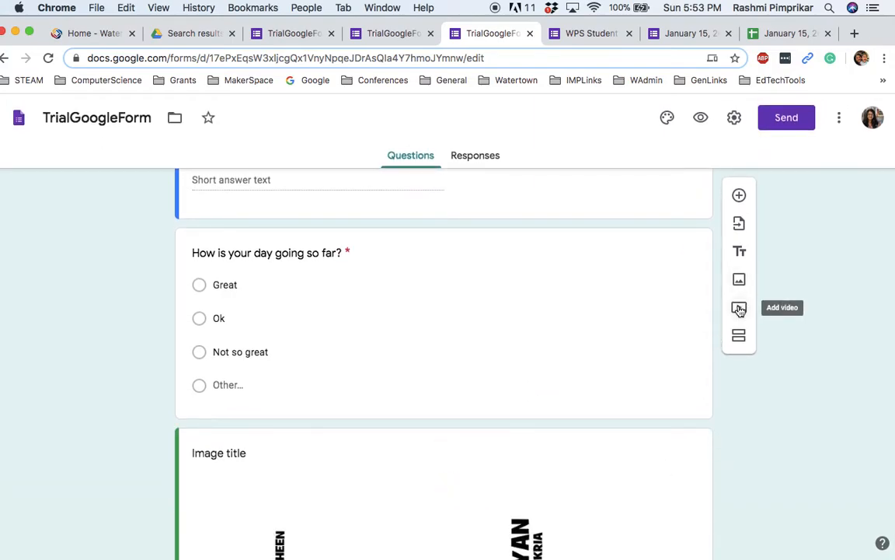
scroll(739, 310, down, 3)
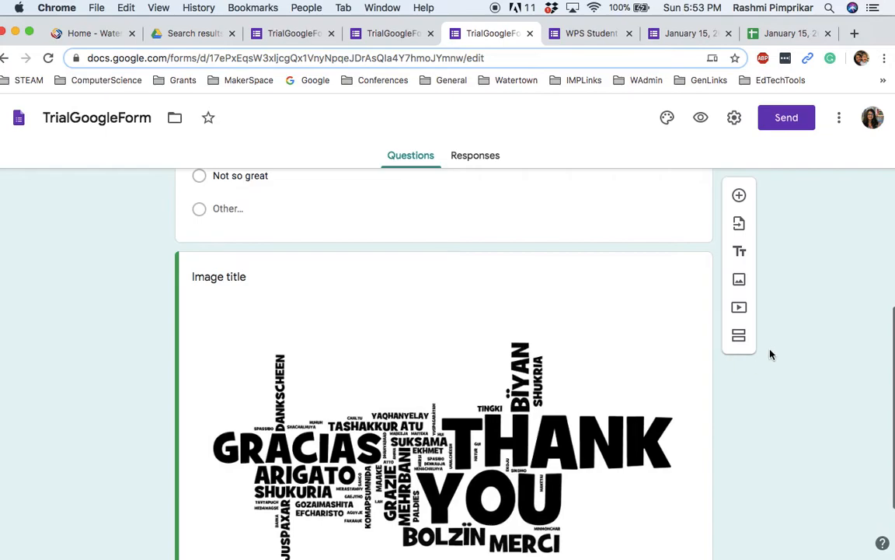
click(739, 307)
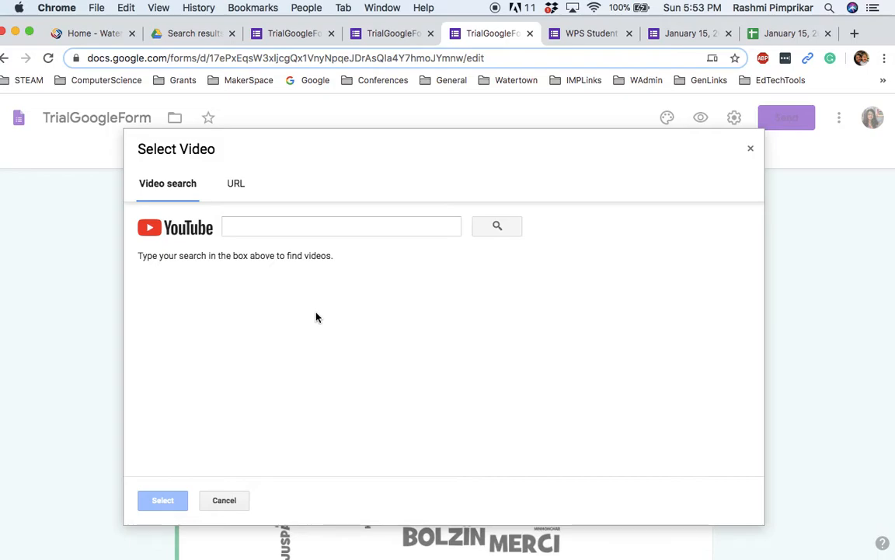
click(268, 228)
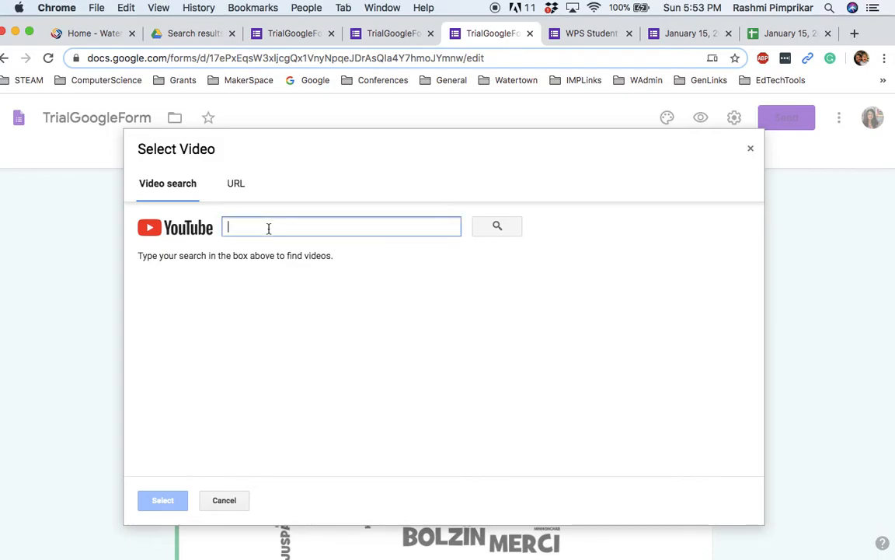
text(Gandhi Salt March)
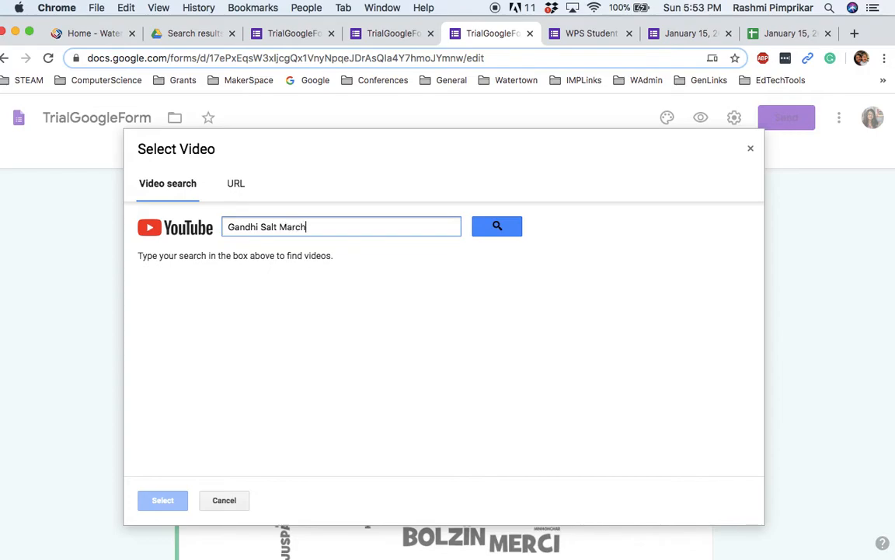
click(498, 226)
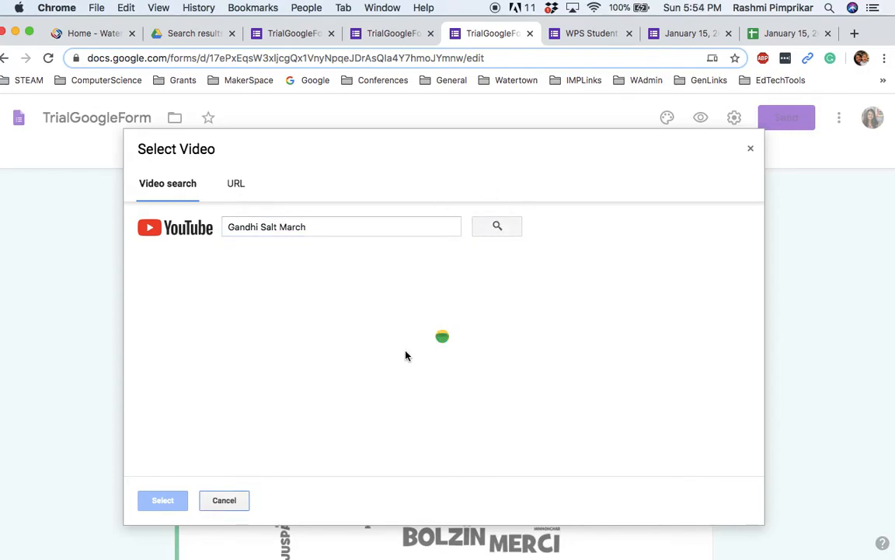
Step: Browse the video results and insert "Gandhi Clip on the Salt March (teaching clip for non-violence and direct action)" into the form
scroll(407, 356, down, 10)
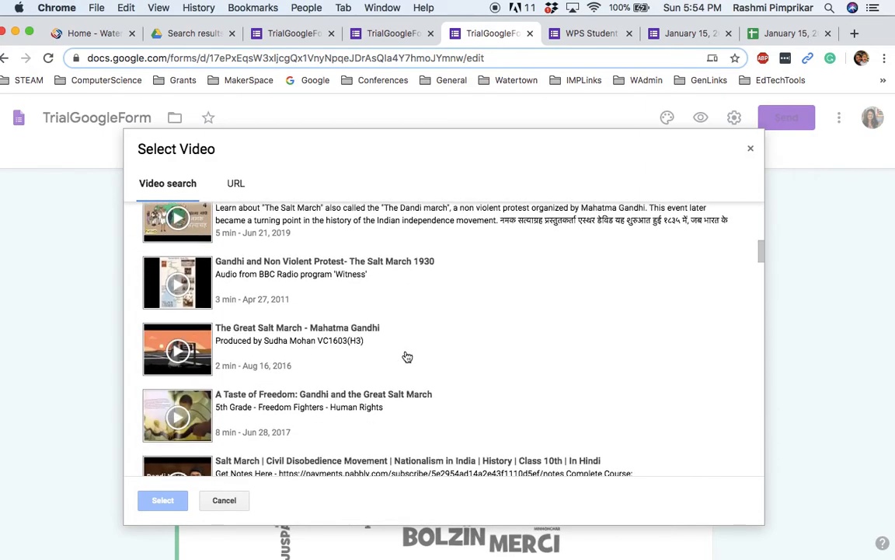
click(416, 276)
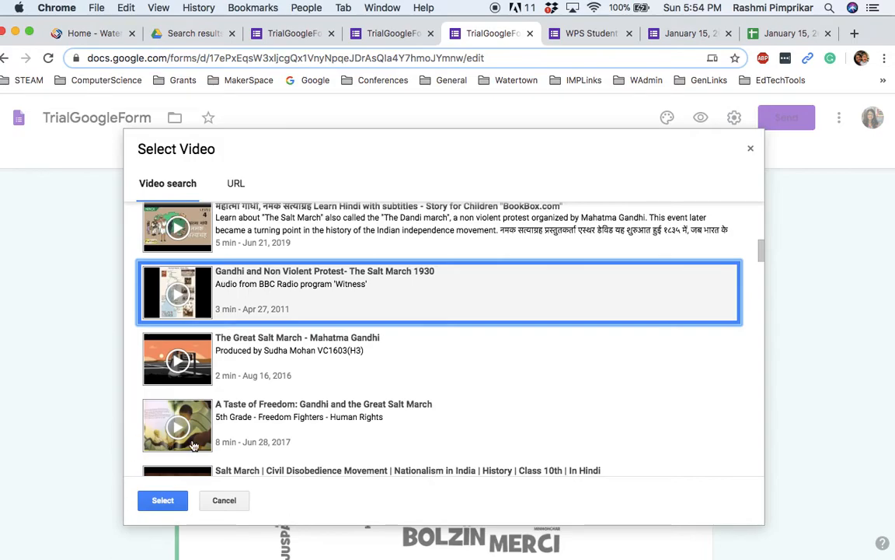
click(291, 339)
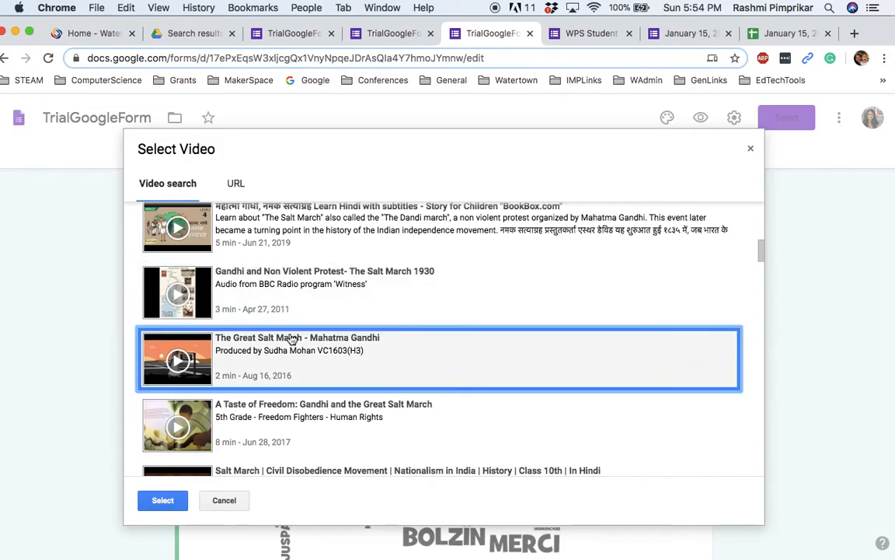
scroll(280, 311, up, 5)
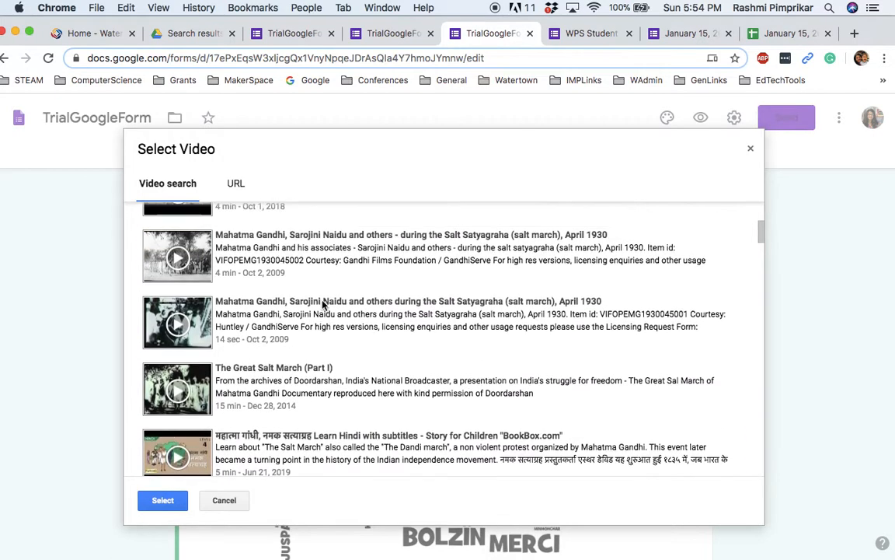
scroll(272, 305, up, 2)
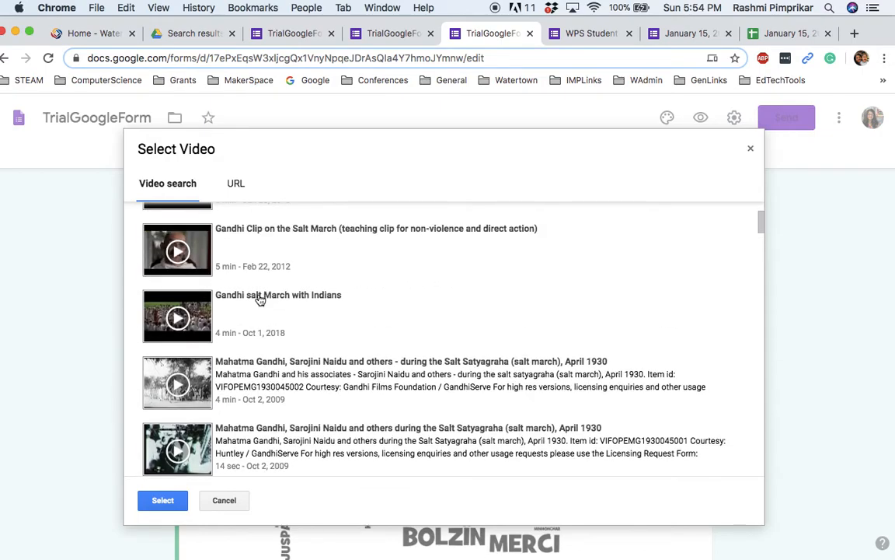
click(290, 234)
click(158, 504)
Step: Locate the inserted Gandhi video block above the name question and delete it
scroll(346, 445, up, 2)
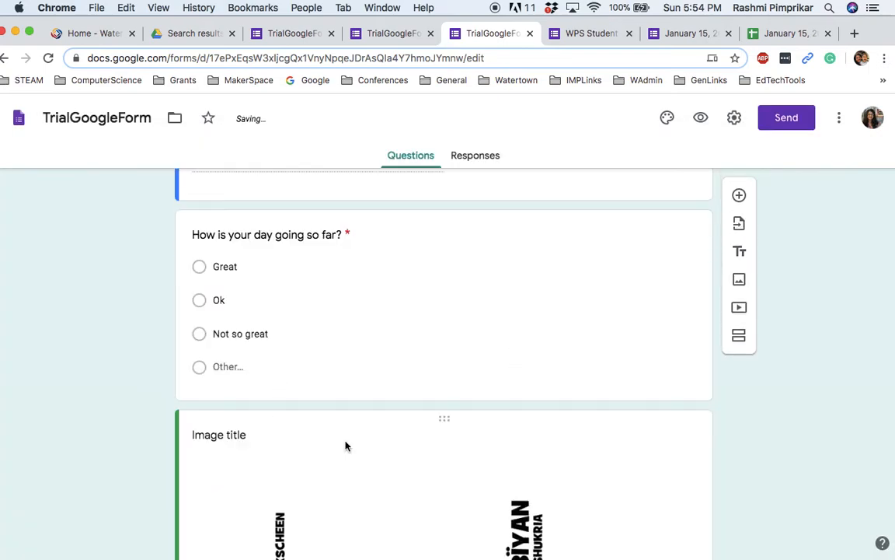
scroll(346, 446, down, 4)
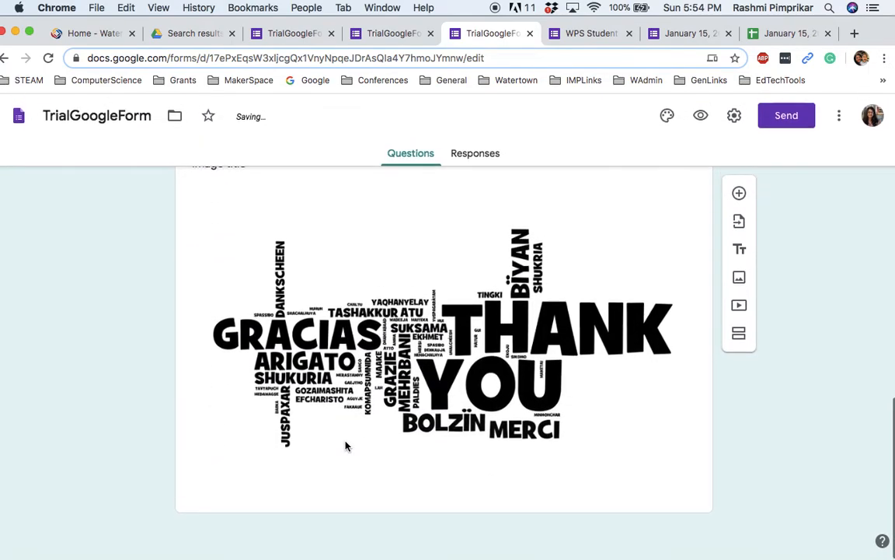
scroll(345, 446, up, 3)
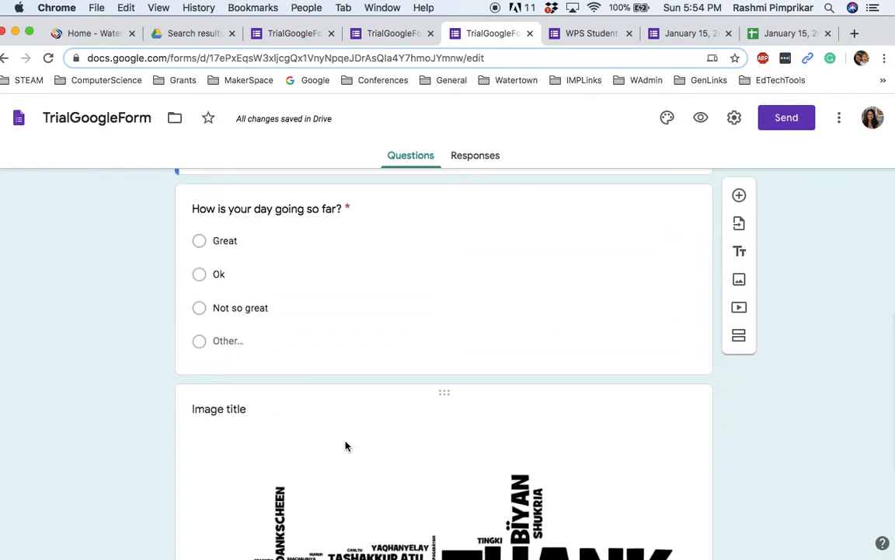
scroll(346, 445, down, 3)
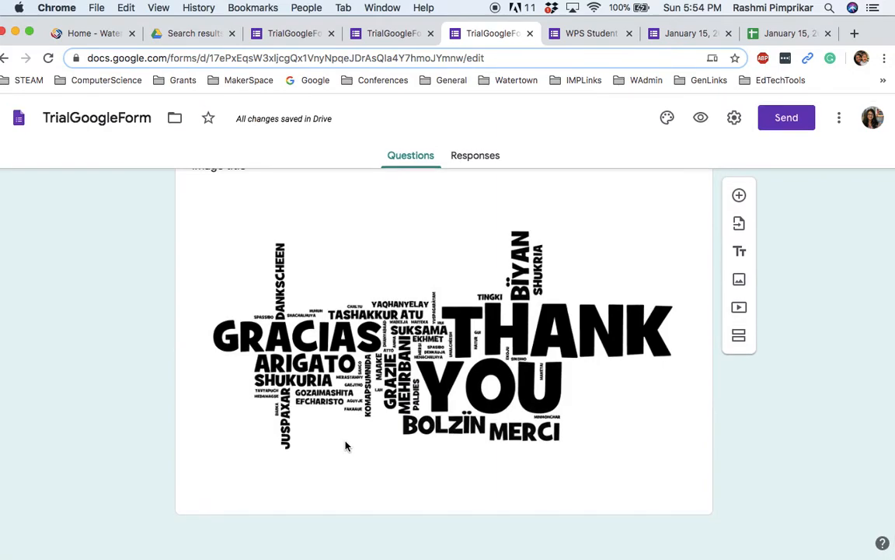
scroll(664, 335, up, 10)
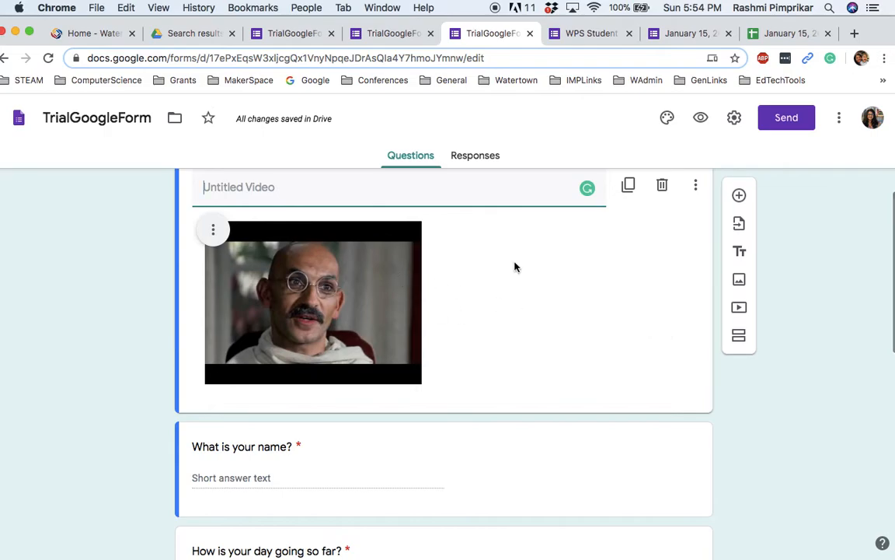
scroll(390, 275, up, 2)
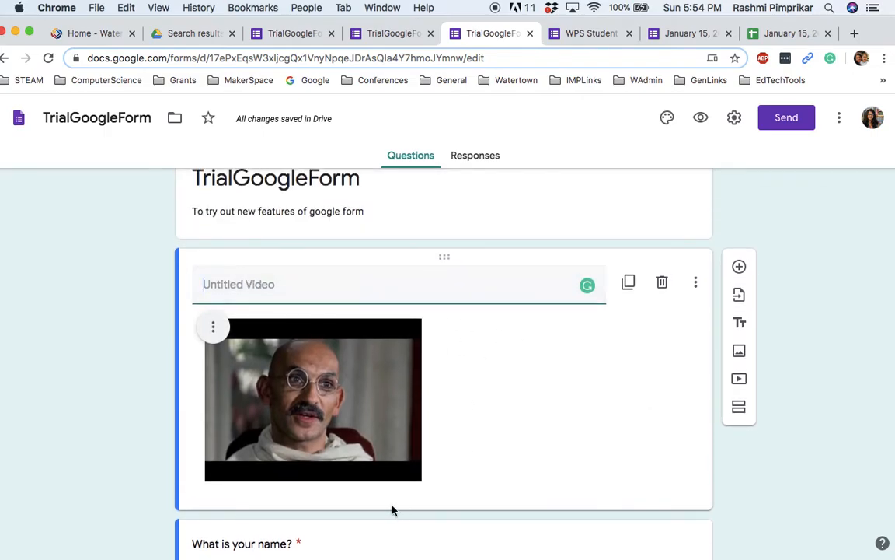
click(664, 283)
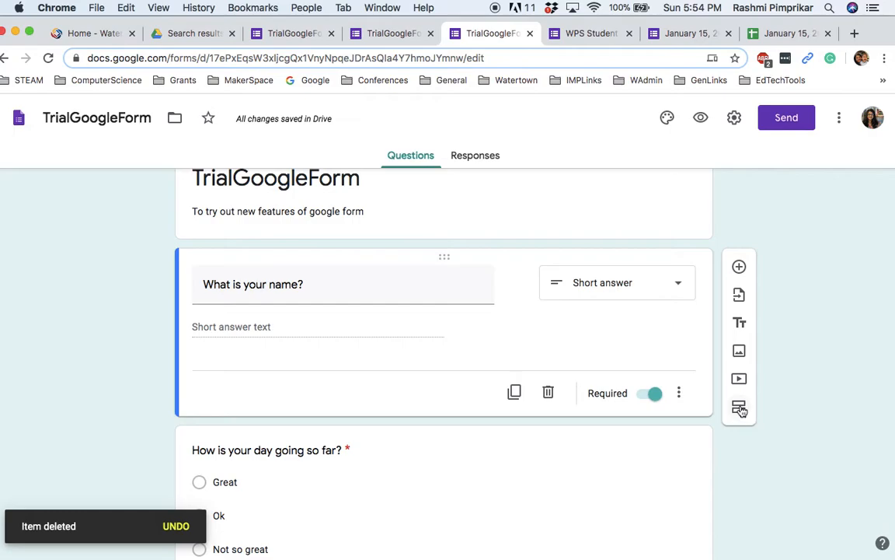
Step: Add a new section between the "What is your name?" question and the day question
click(739, 408)
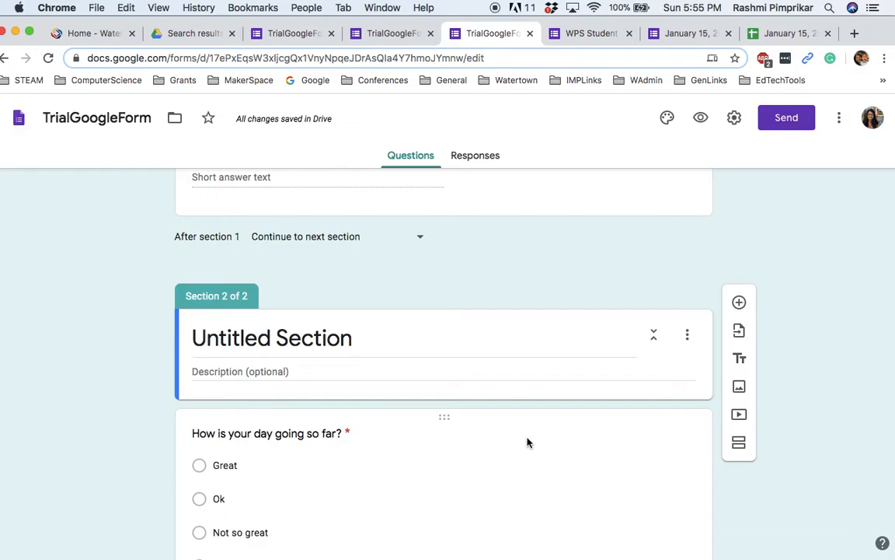
scroll(357, 435, down, 5)
scroll(358, 437, up, 4)
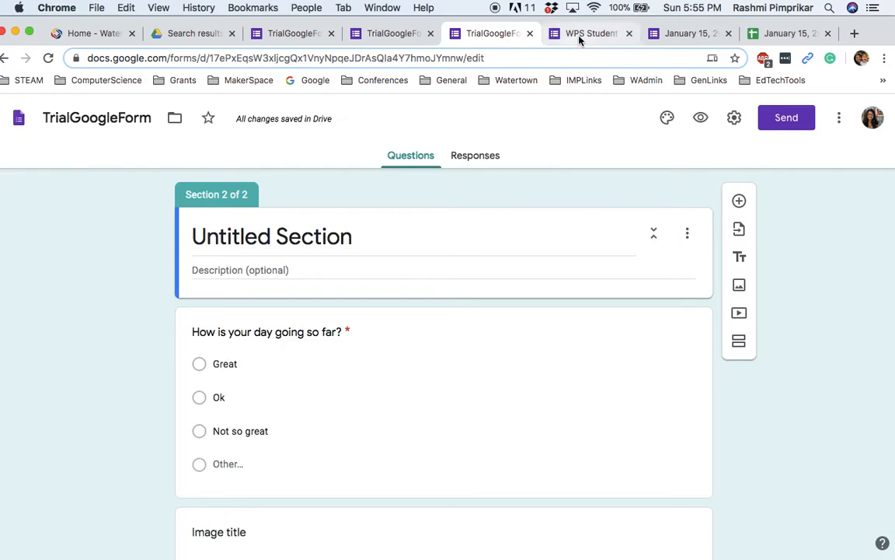
Step: Switch to the January 15, 2020 Professional Development Survey, preview its first page, and return to its editor
click(673, 35)
scroll(127, 341, up, 5)
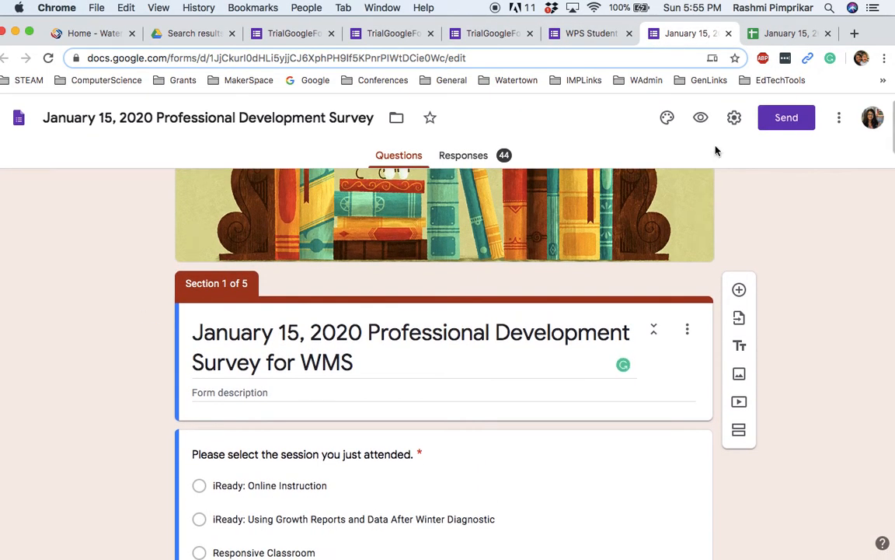
click(701, 118)
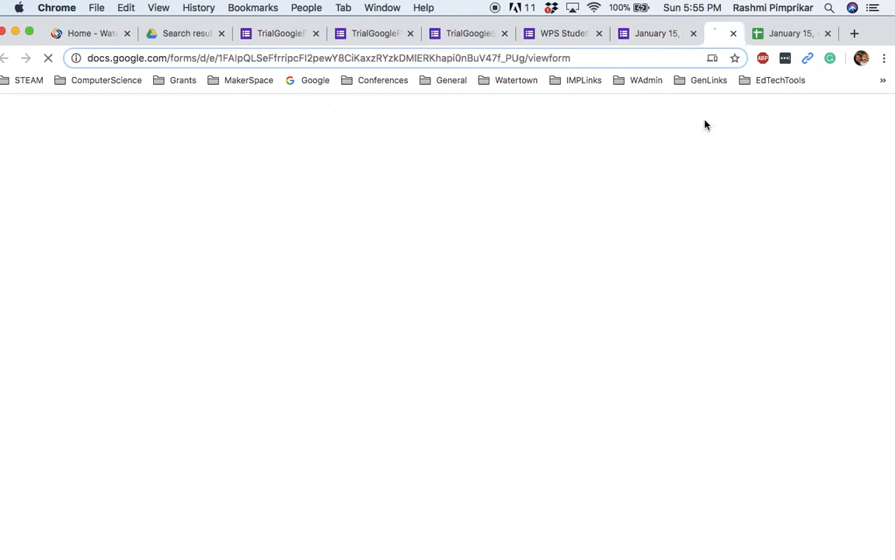
scroll(442, 284, down, 3)
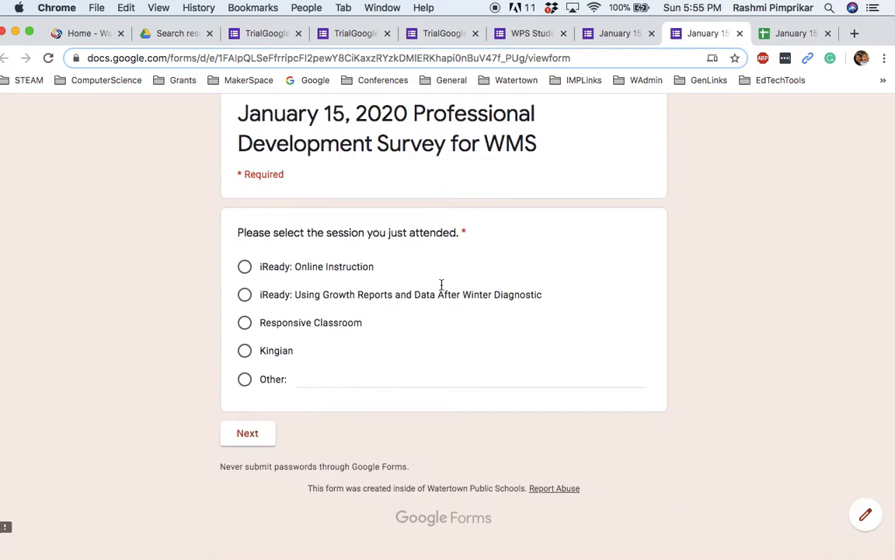
click(624, 32)
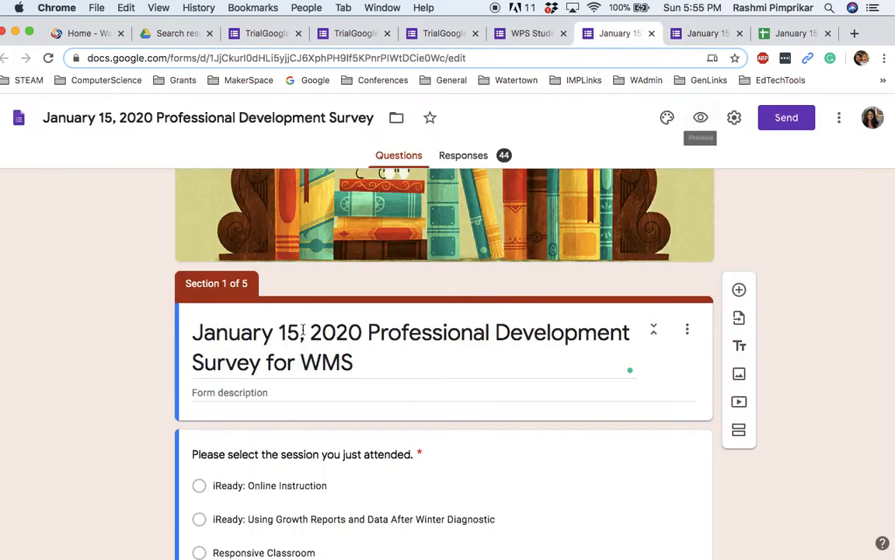
Step: Examine how the survey is divided into sections 2 to 5 by attended session, and which questions each section contains
scroll(304, 333, down, 8)
scroll(303, 334, down, 10)
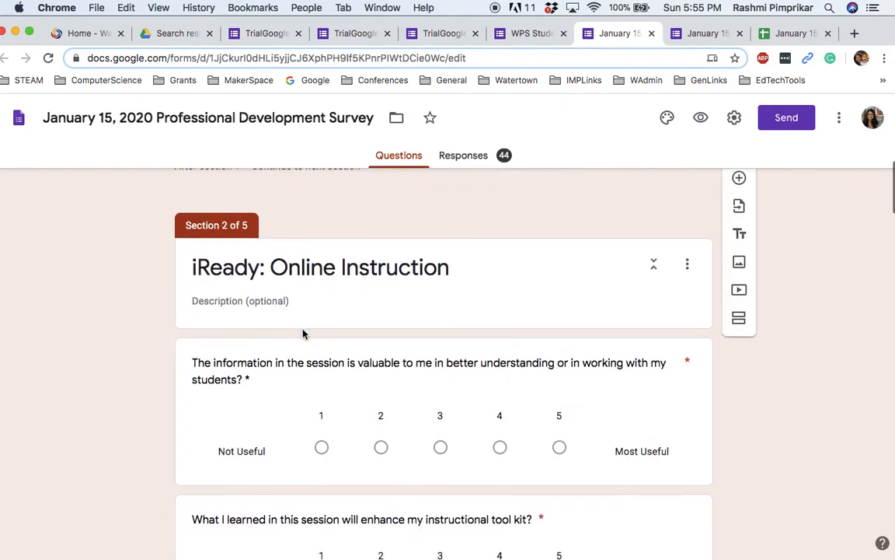
scroll(303, 333, down, 6)
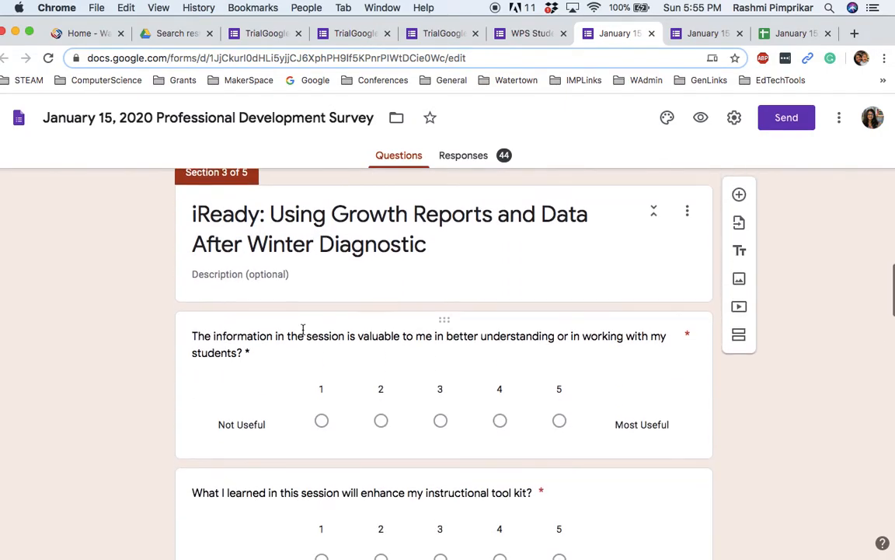
scroll(303, 333, down, 10)
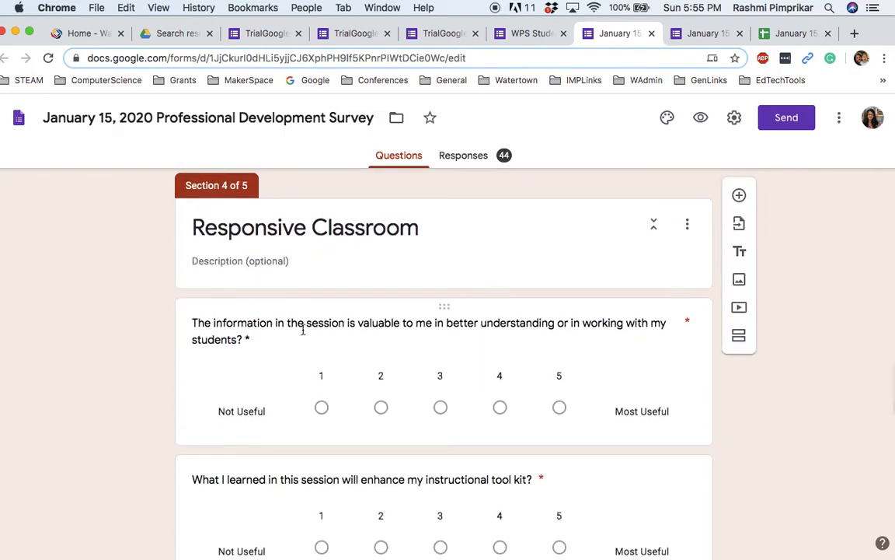
scroll(303, 330, down, 10)
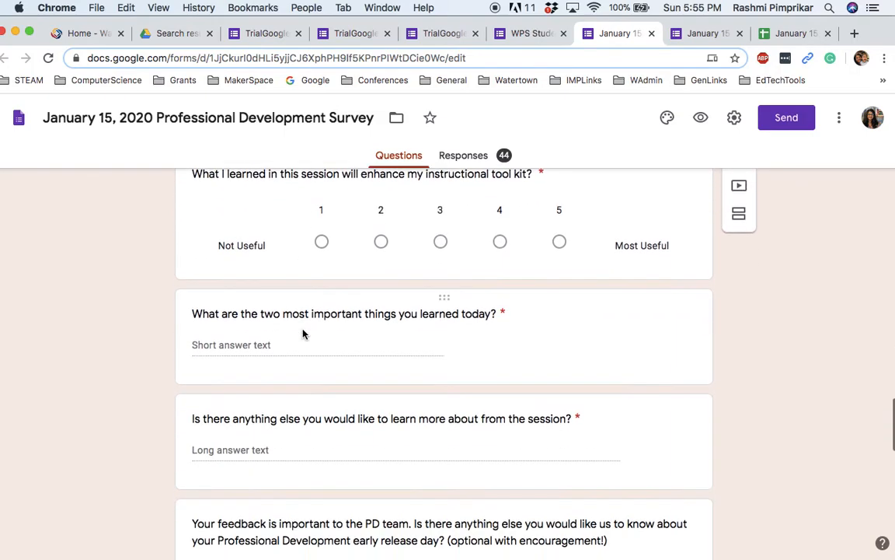
scroll(303, 331, down, 5)
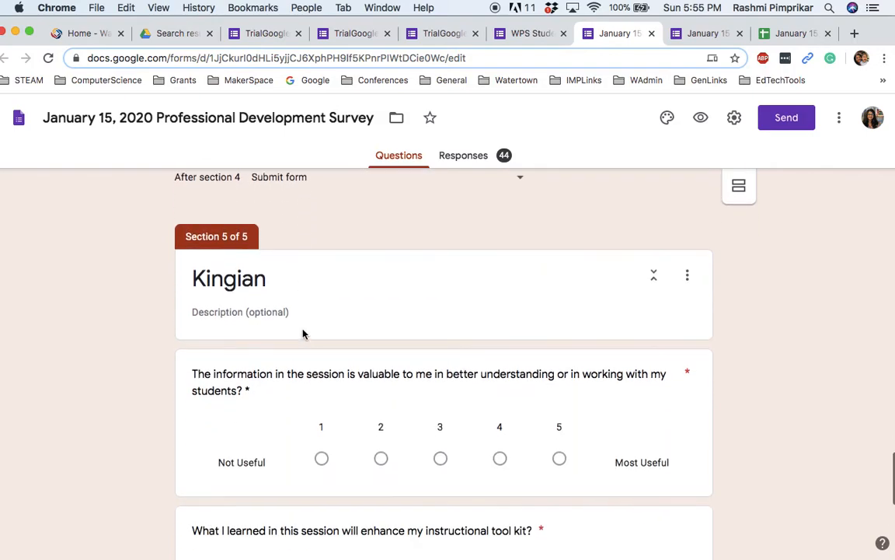
scroll(303, 334, down, 2)
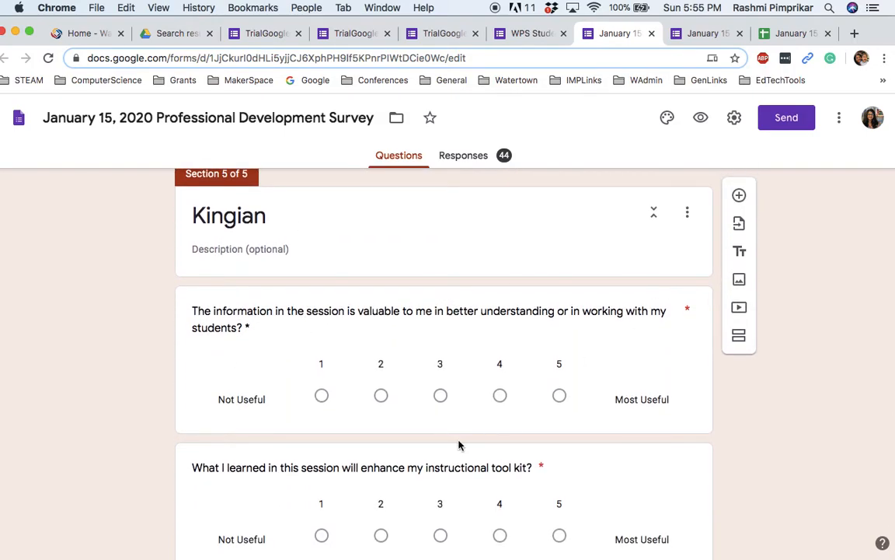
scroll(459, 444, down, 1)
scroll(459, 445, down, 4)
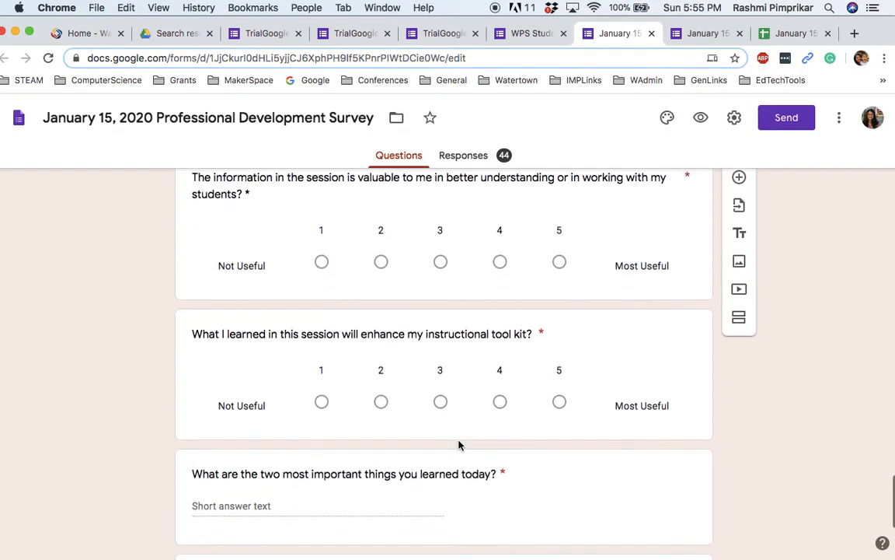
Step: In the survey's live view, choose the session "iReady: Online Instruction" and continue to examine that session's question page
scroll(459, 441, up, 4)
scroll(460, 444, down, 10)
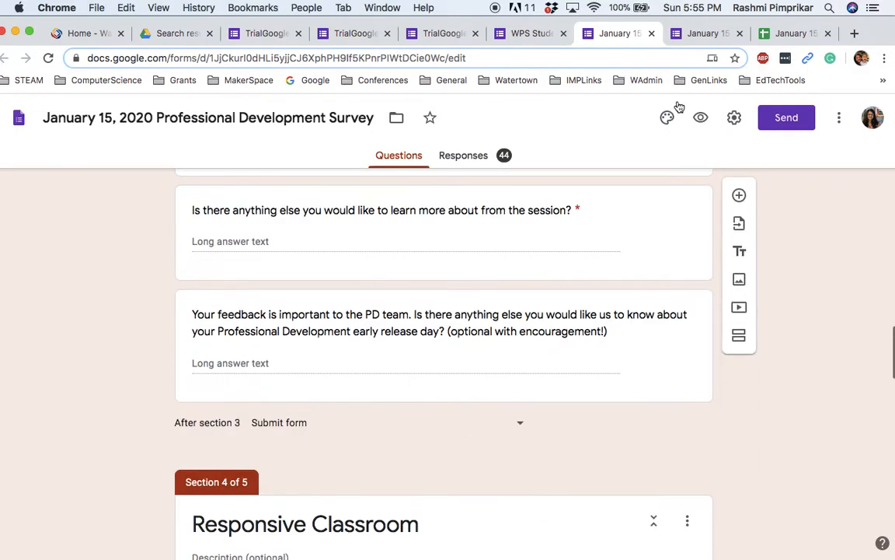
click(704, 36)
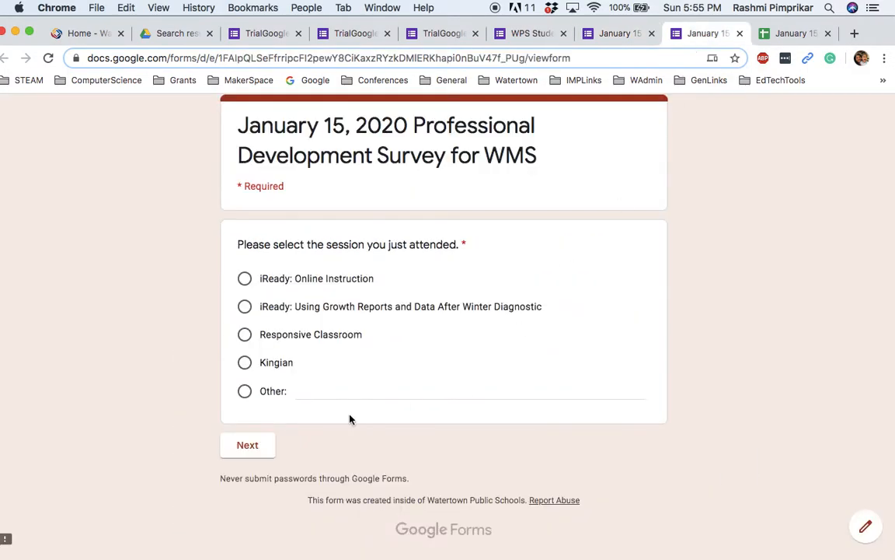
click(245, 279)
click(267, 450)
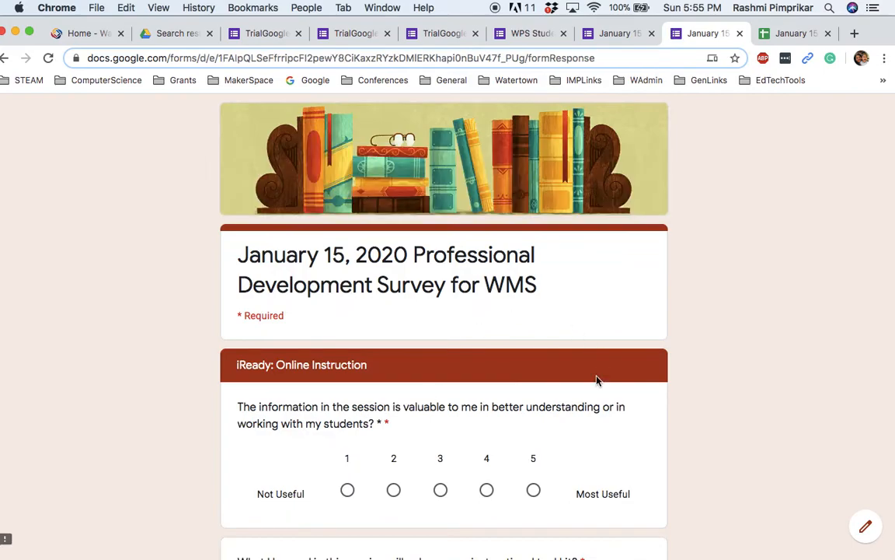
scroll(482, 374, down, 2)
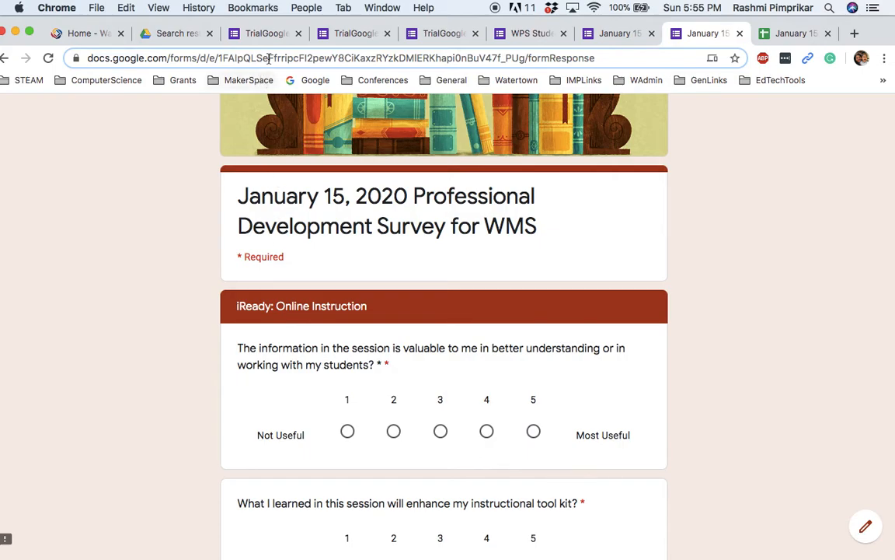
Step: Switch back to TrialGoogleForm, try deleting its untitled second section, and undo the deletion
click(285, 35)
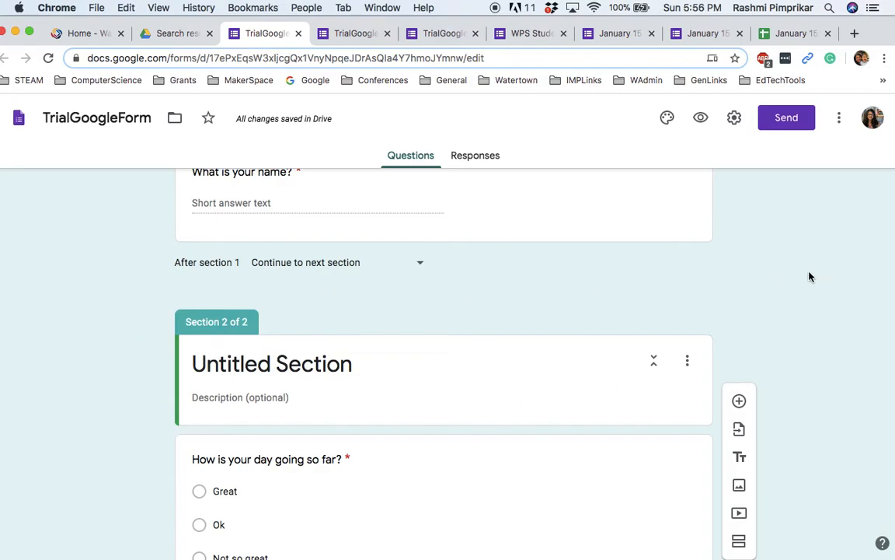
click(688, 362)
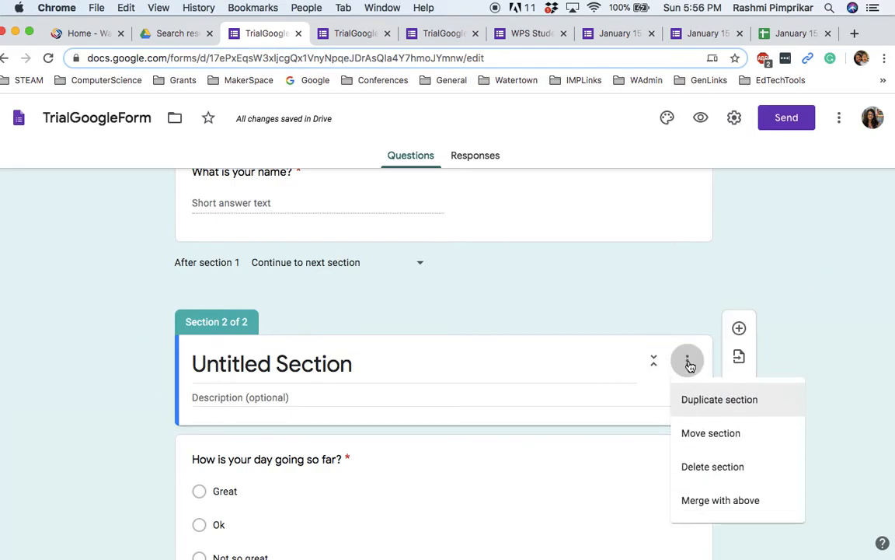
click(687, 466)
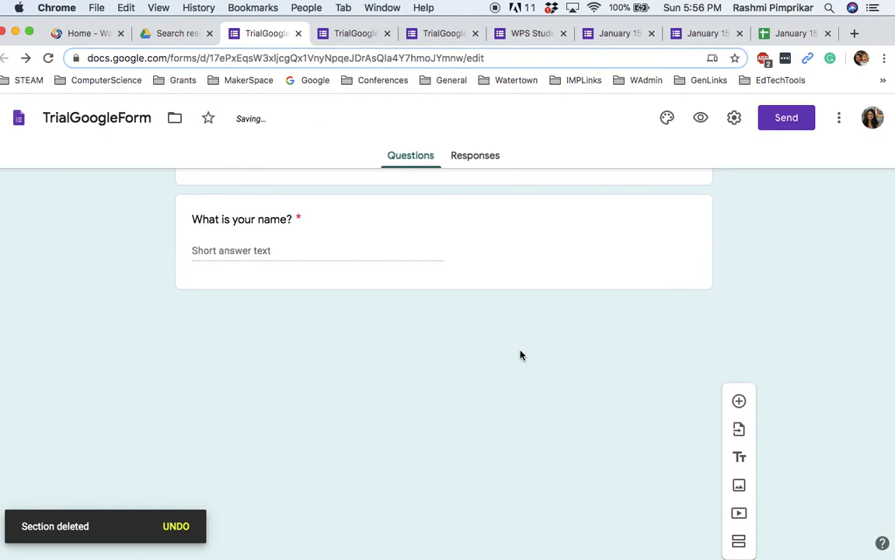
scroll(520, 355, up, 5)
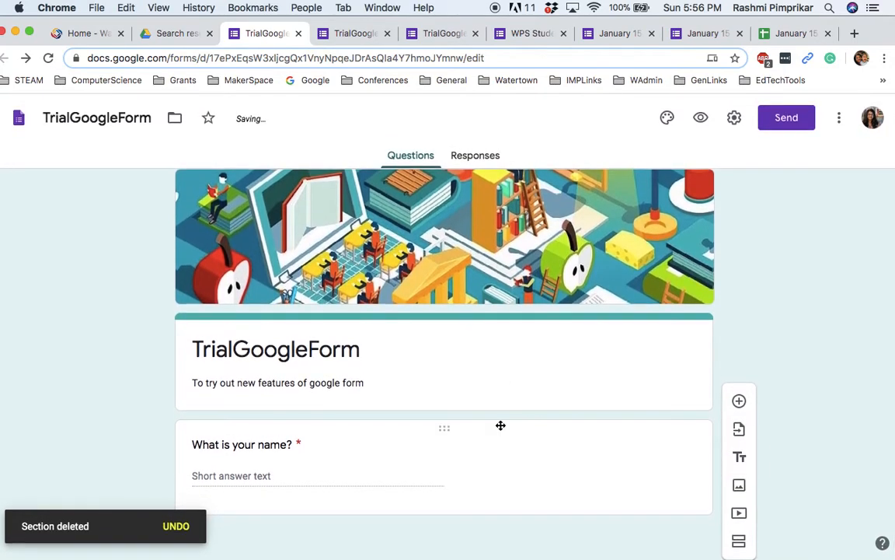
key(super+z)
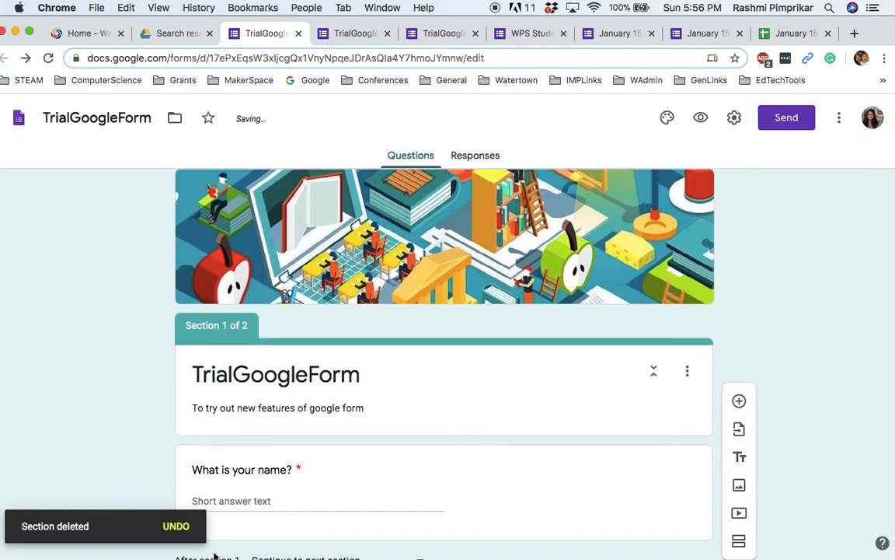
Step: Check both sections of the form in the editor and its first page in a preview, closing the preview tabs
scroll(380, 448, down, 4)
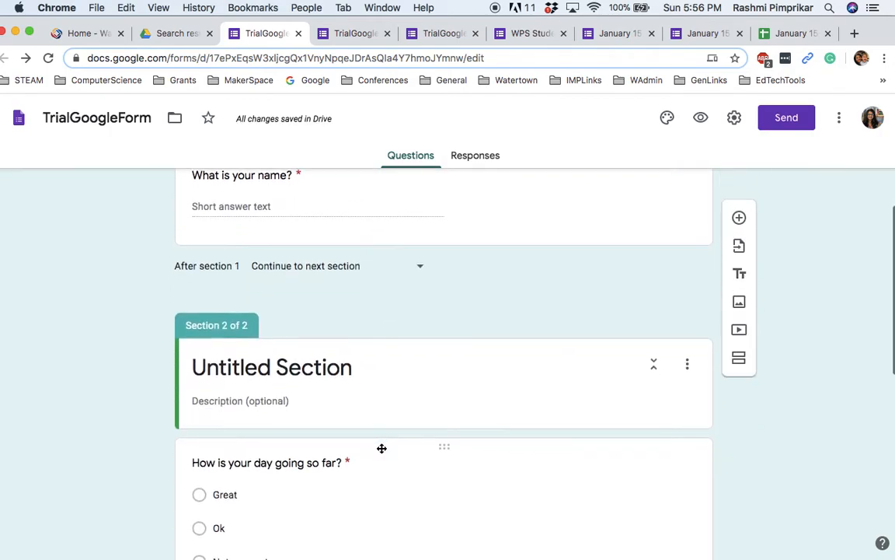
scroll(381, 448, down, 4)
scroll(381, 452, down, 3)
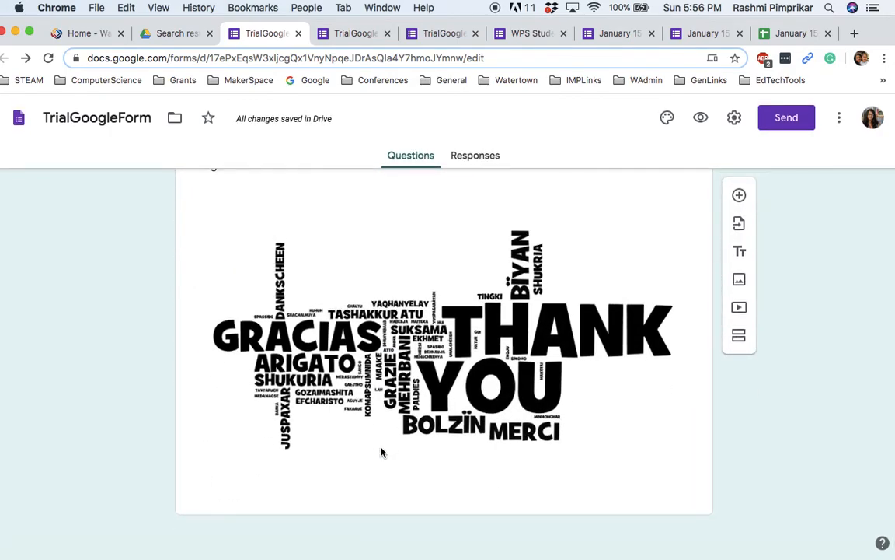
scroll(381, 451, up, 5)
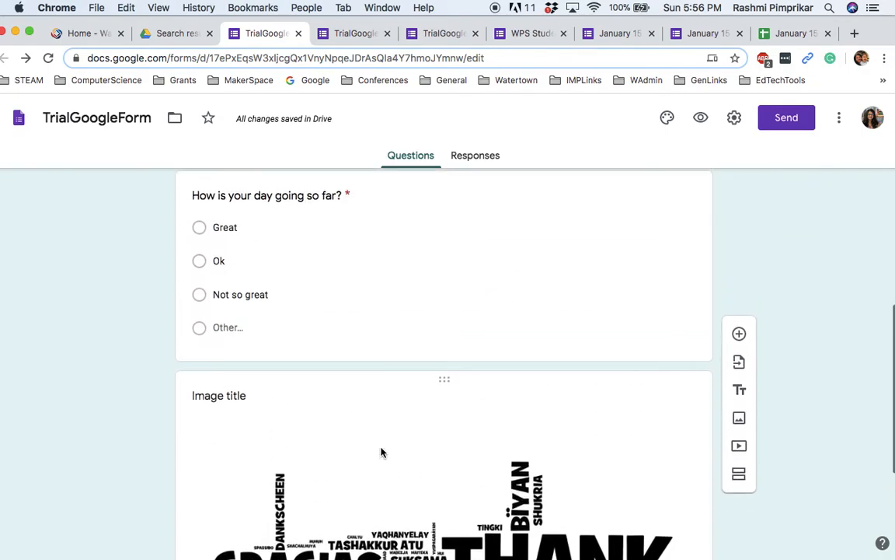
scroll(381, 452, up, 6)
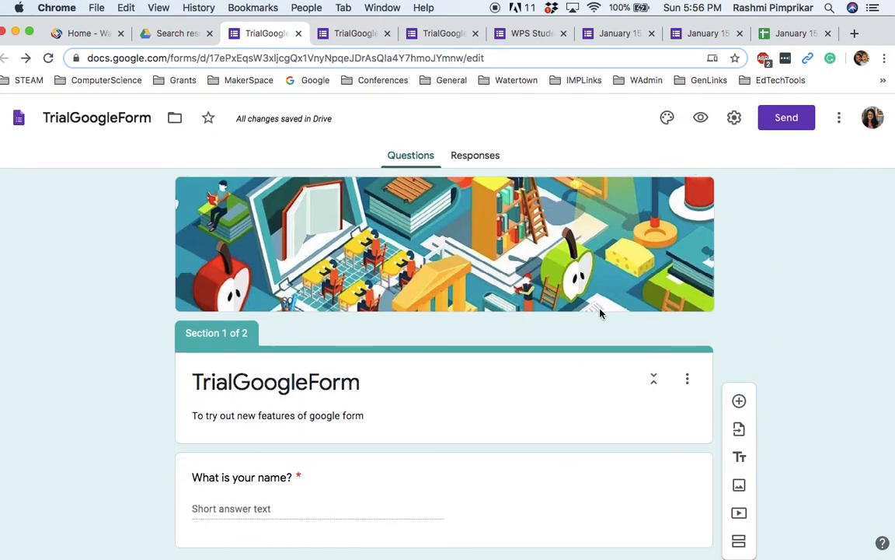
click(700, 118)
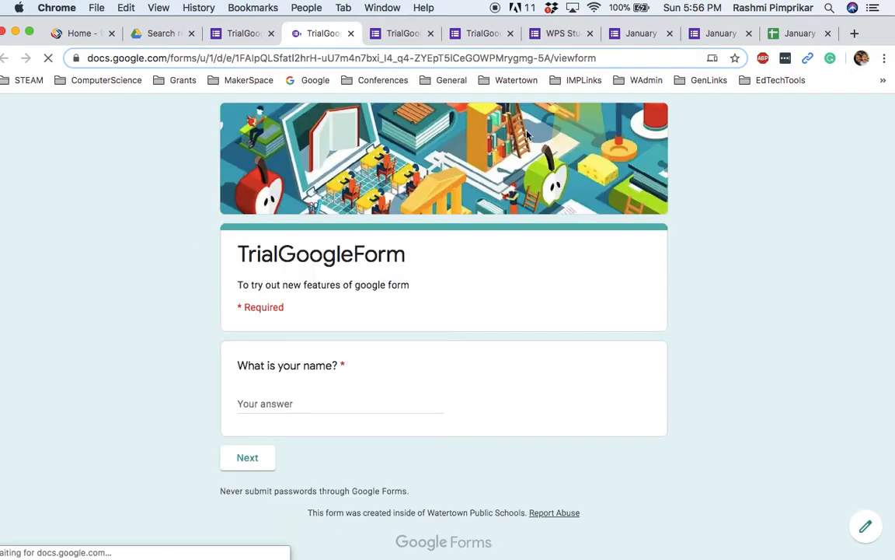
click(431, 33)
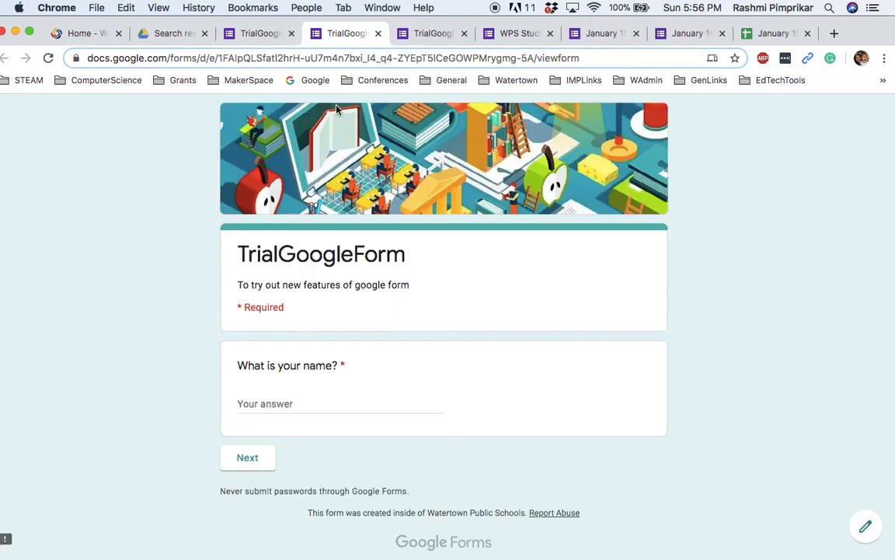
click(274, 34)
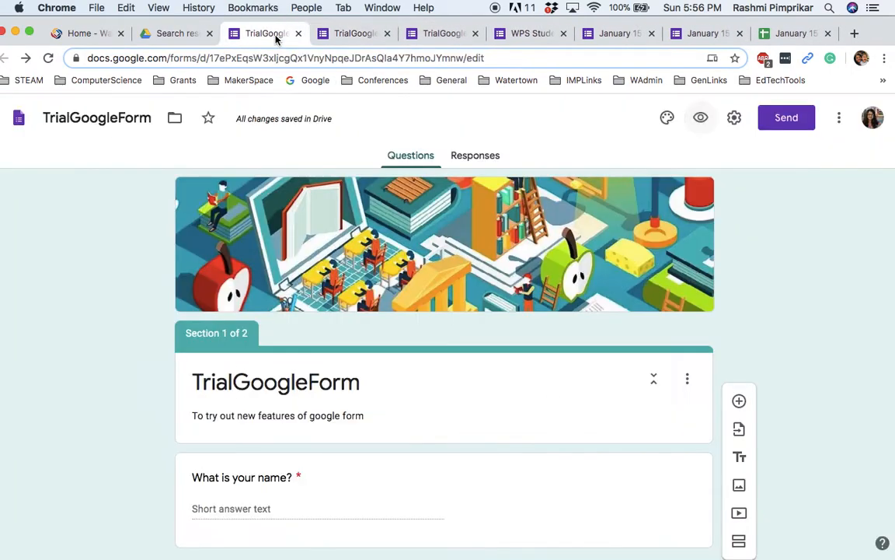
click(387, 33)
Step: Turn on email address collection in the form's settings, trying out response receipts and switching them off again
click(738, 117)
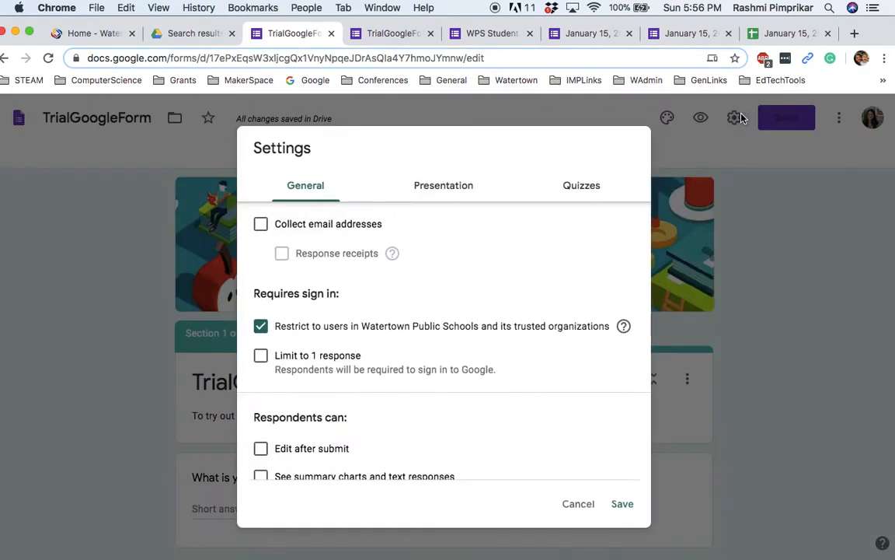
click(262, 226)
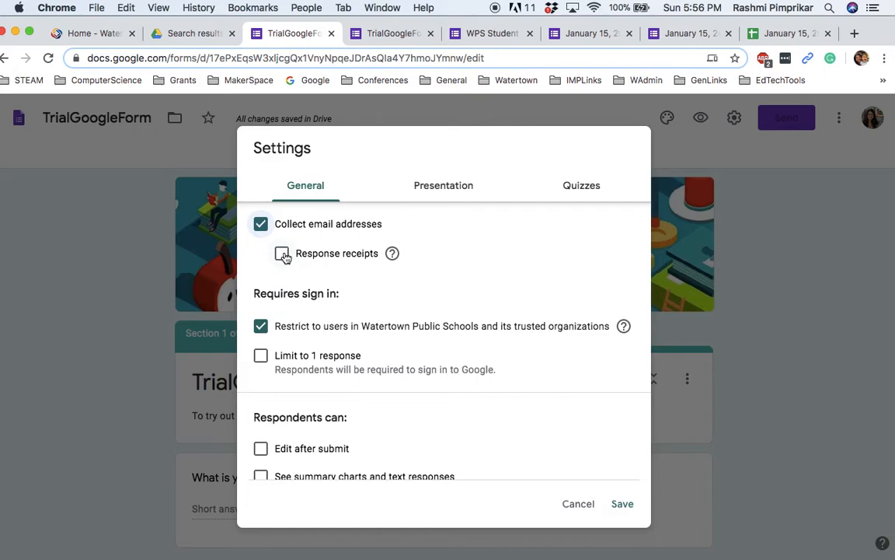
click(282, 254)
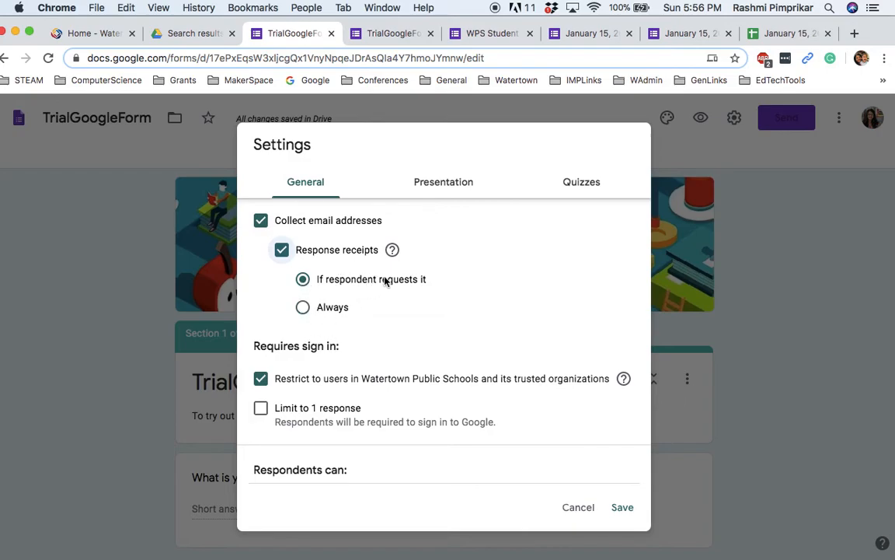
click(283, 251)
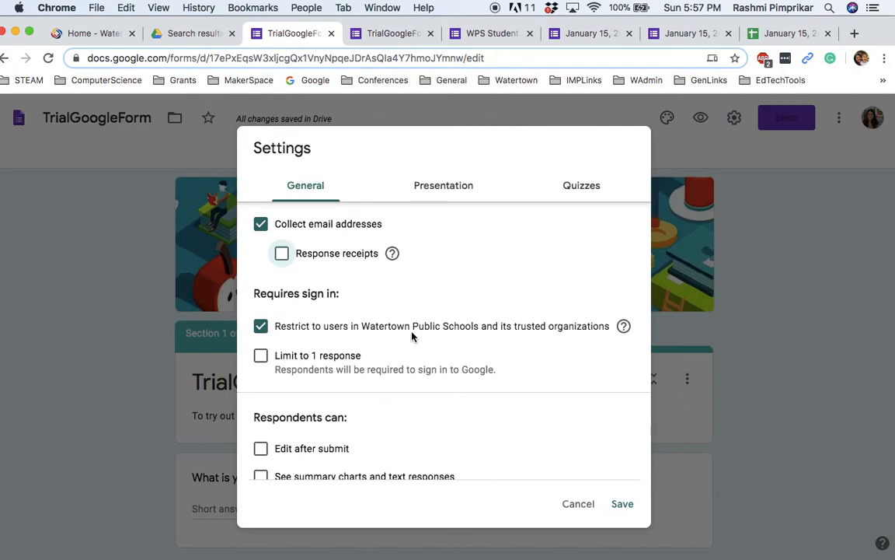
Step: Try out the "Limit to 1 response" and "Show progress bar" settings, switching each one off again
click(260, 357)
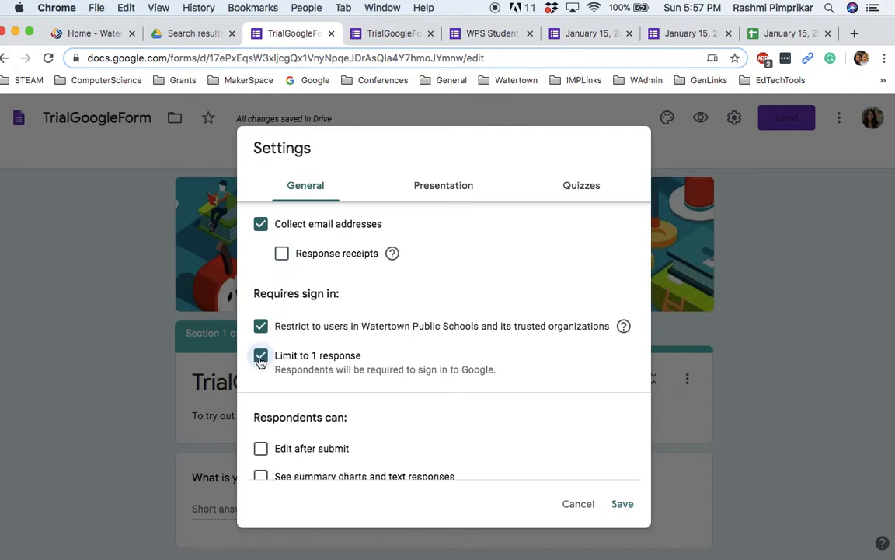
click(260, 356)
scroll(305, 374, down, 1)
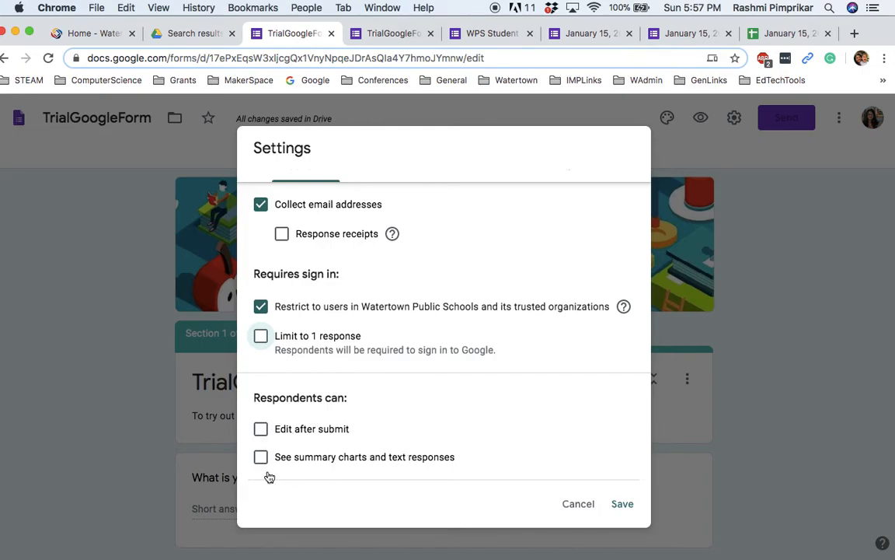
scroll(394, 447, up, 1)
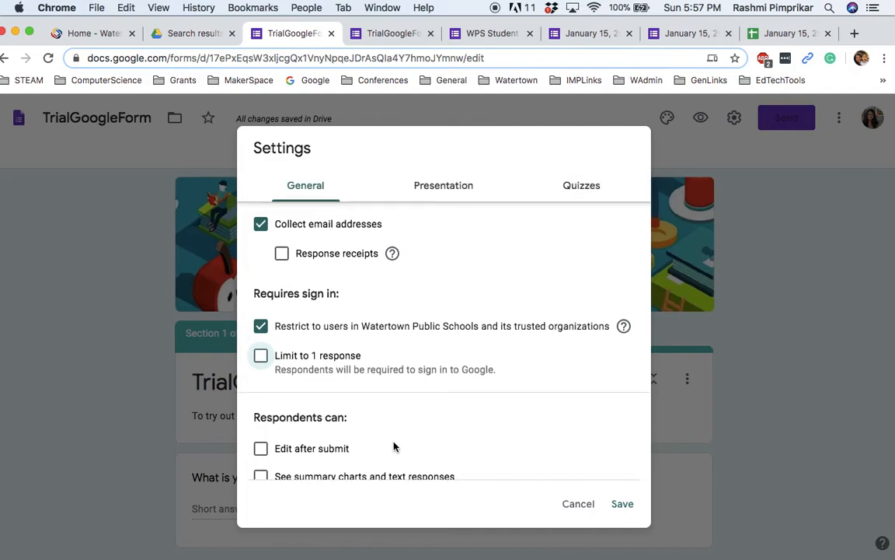
click(452, 190)
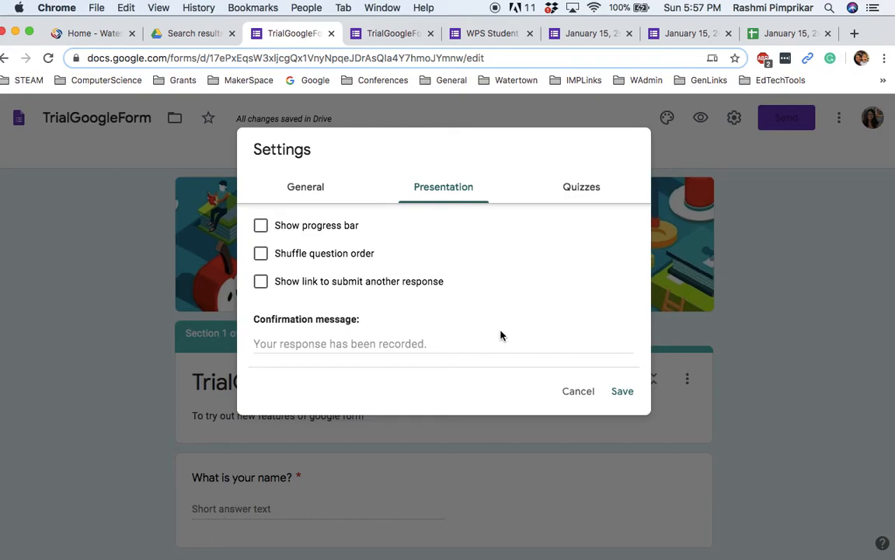
click(261, 226)
click(261, 226)
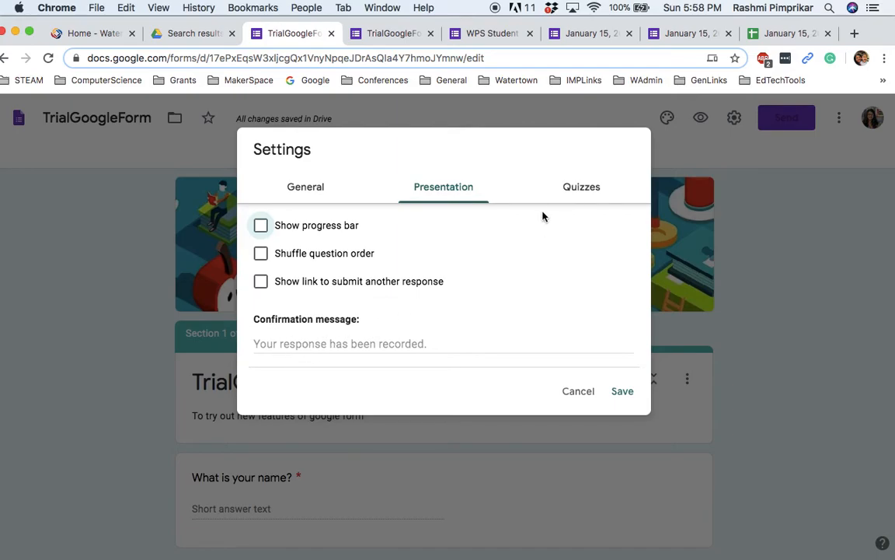
Step: Review the quiz settings for locked mode, grade release and respondent visibility, and save the form's settings
click(573, 195)
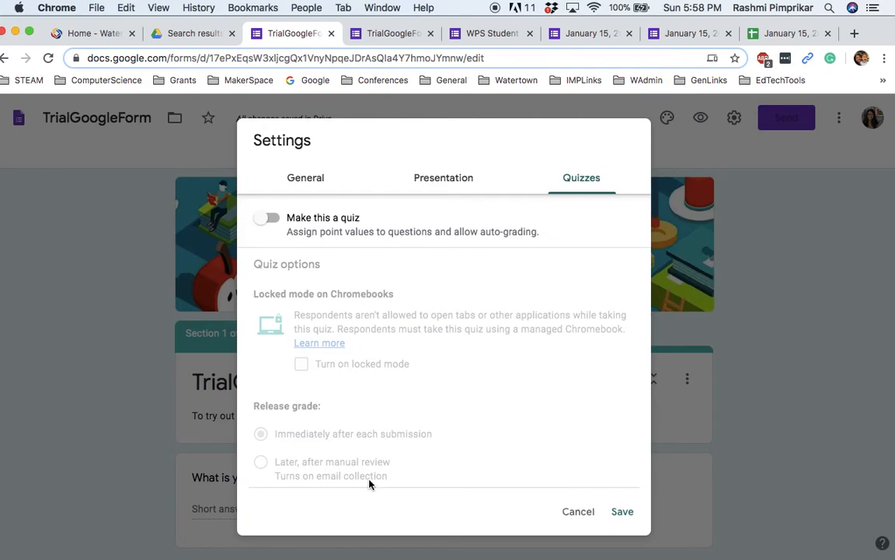
scroll(455, 414, down, 2)
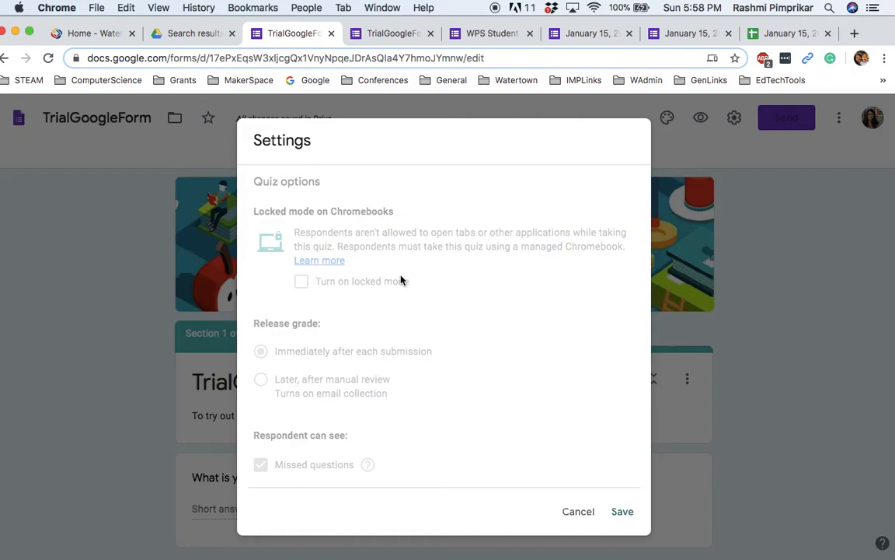
scroll(325, 363, up, 3)
scroll(300, 366, down, 4)
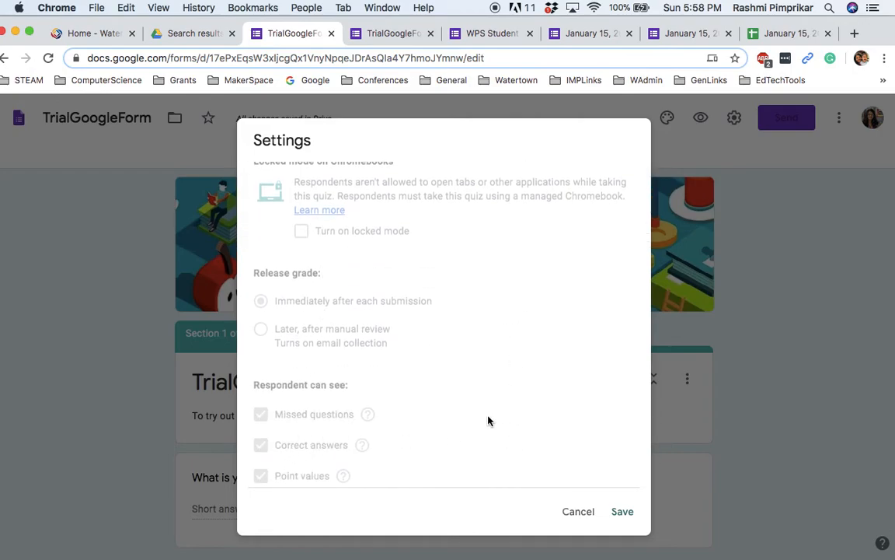
scroll(488, 419, up, 3)
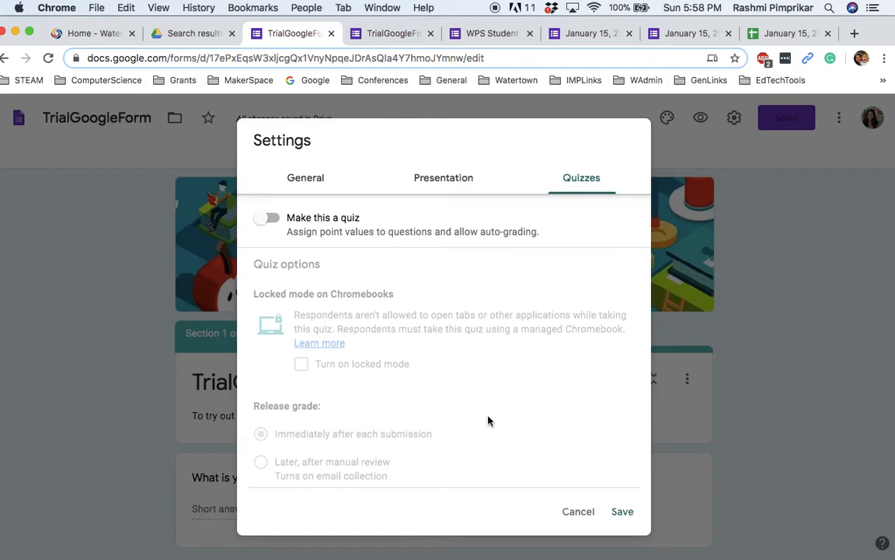
click(449, 182)
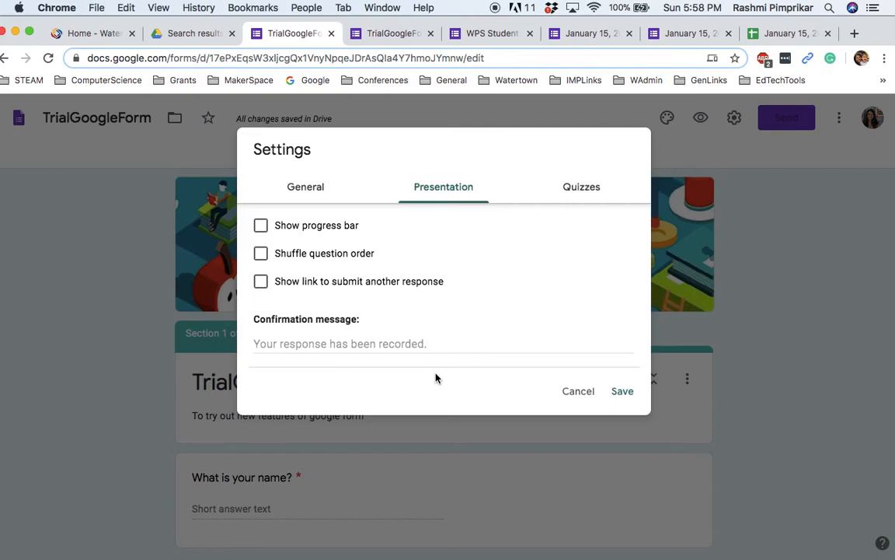
click(620, 393)
Step: Create a new spreadsheet named "TrialGoogleForm (Responses)" as the destination for the form's responses
scroll(799, 293, down, 2)
scroll(799, 294, down, 2)
scroll(451, 292, down, 5)
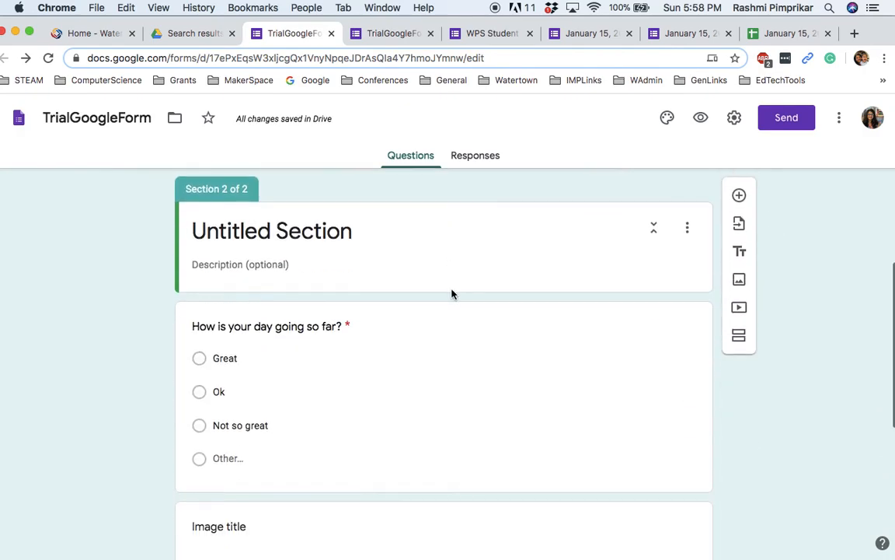
scroll(451, 294, up, 10)
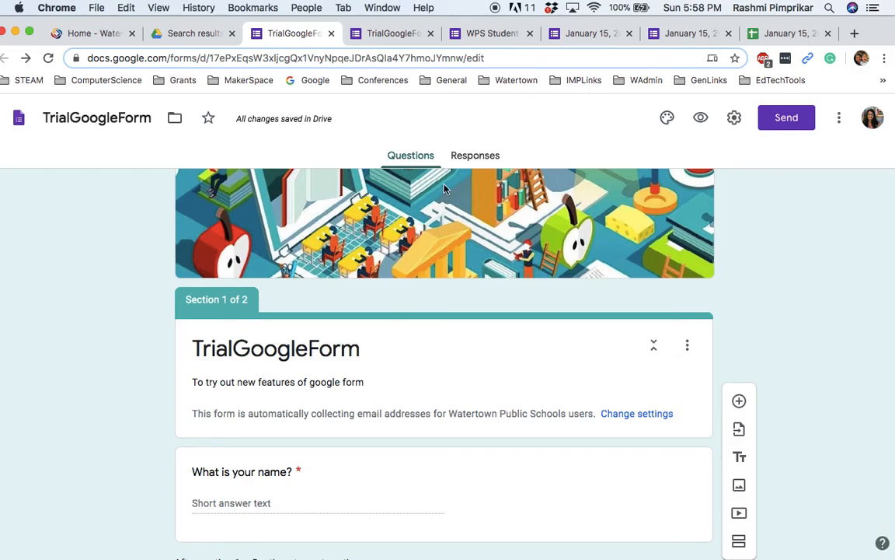
click(473, 156)
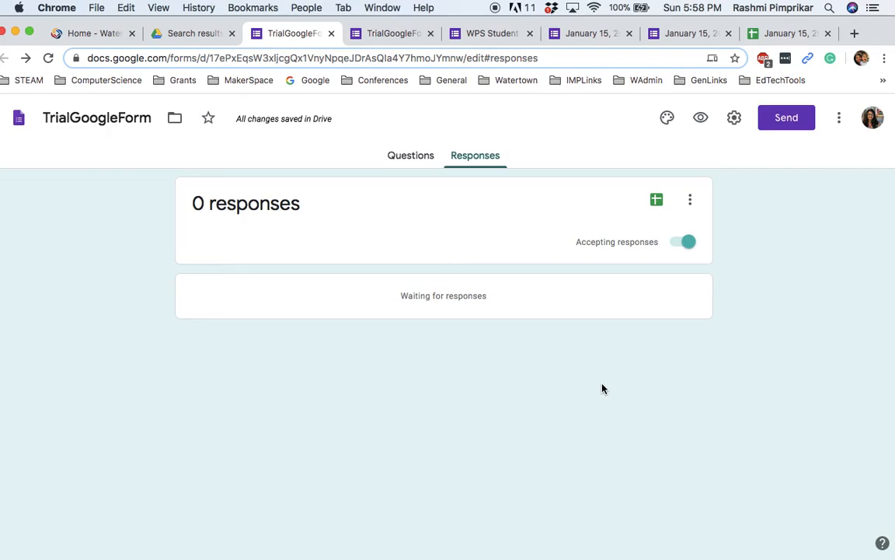
click(657, 201)
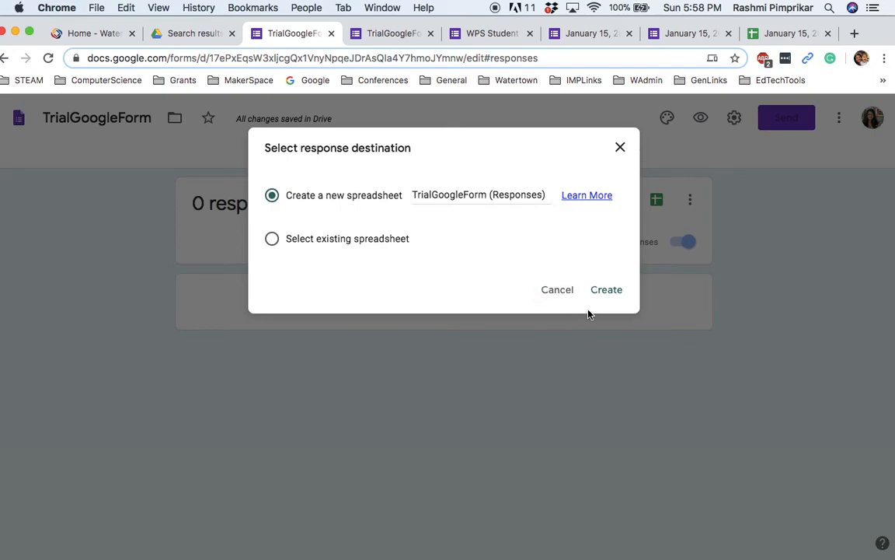
click(605, 290)
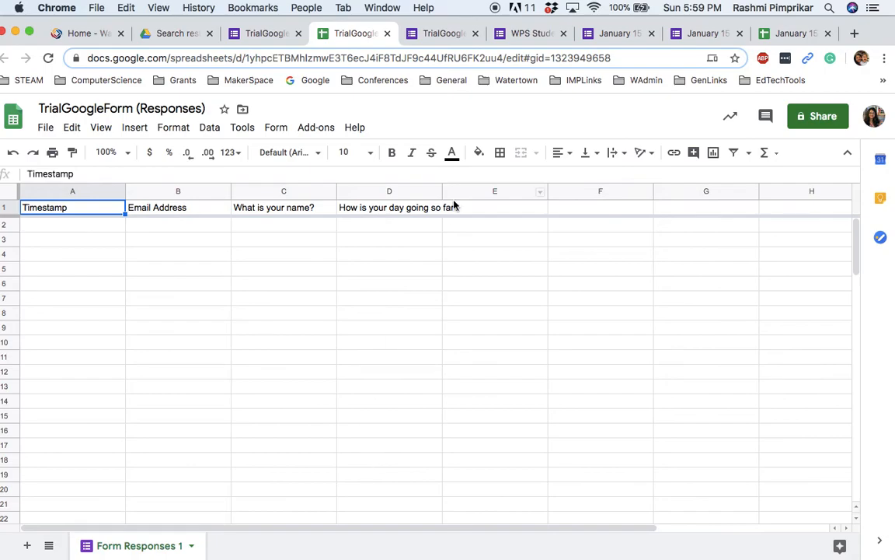
Step: Examine the collected responses of the January 15, 2020 Professional Development Survey and the WPS Student Home Internet Access Survey
click(778, 33)
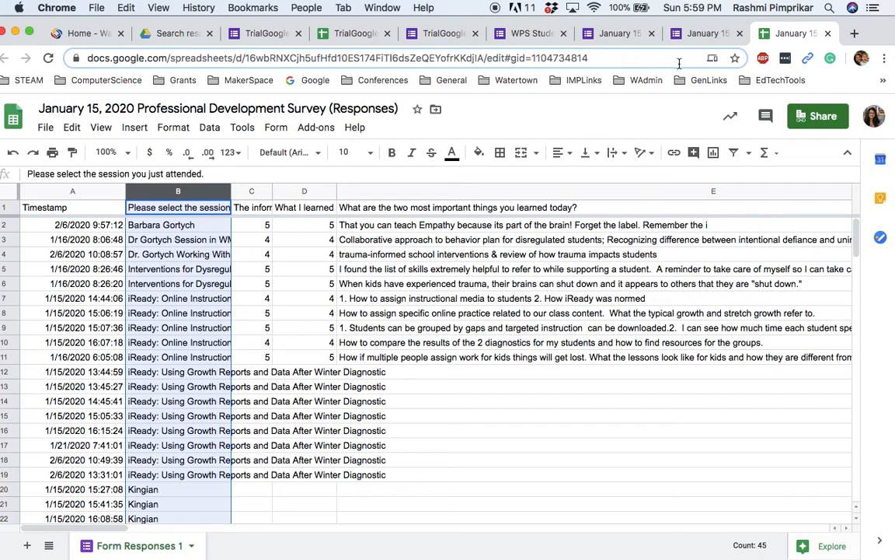
click(606, 35)
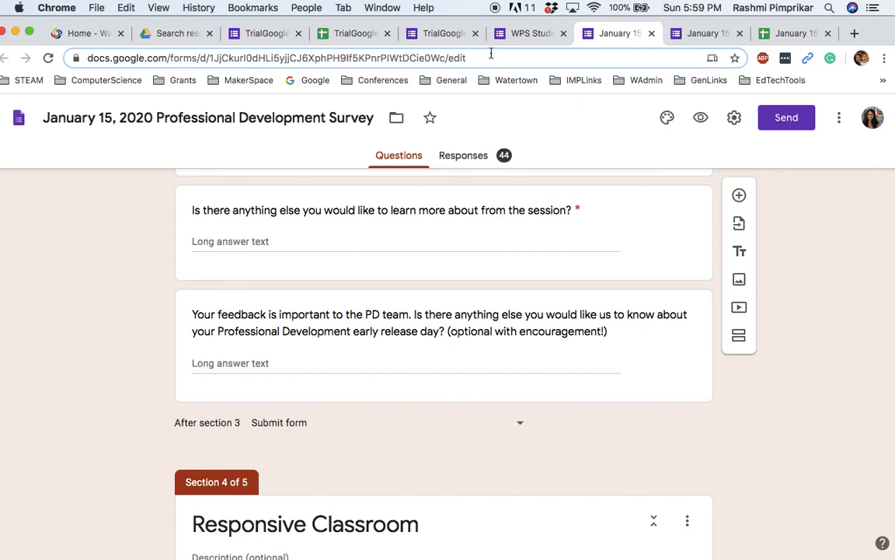
click(516, 34)
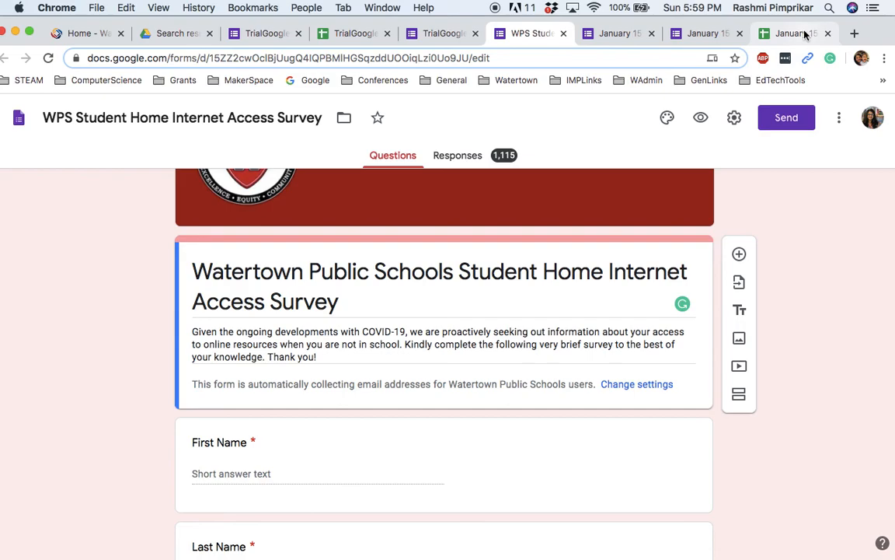
click(457, 159)
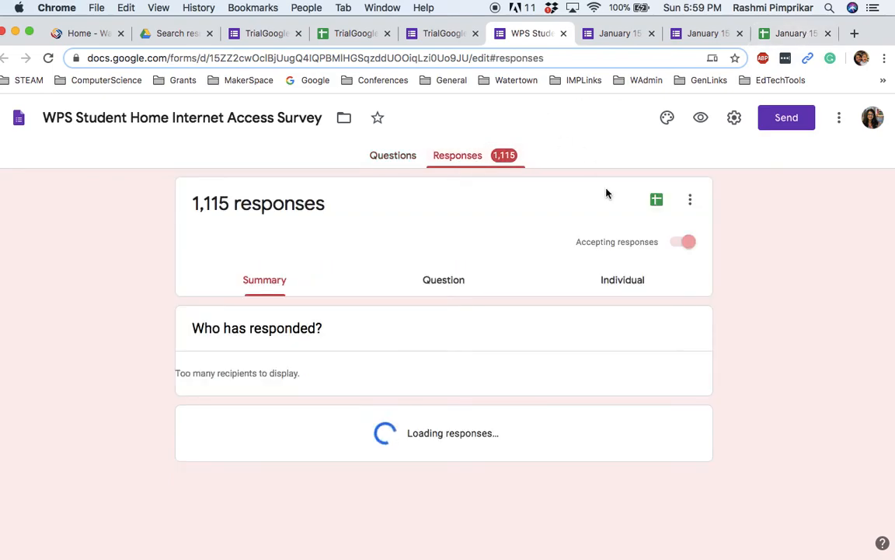
scroll(562, 311, down, 3)
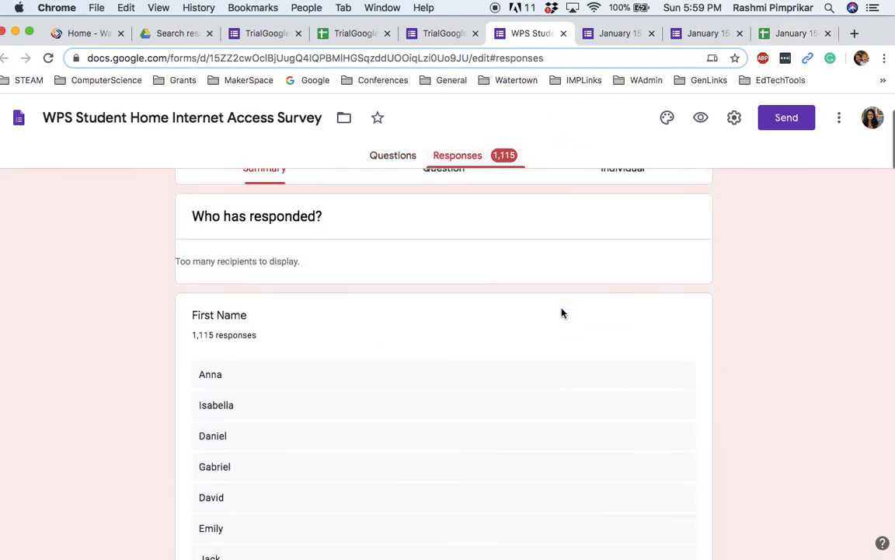
scroll(562, 312, up, 3)
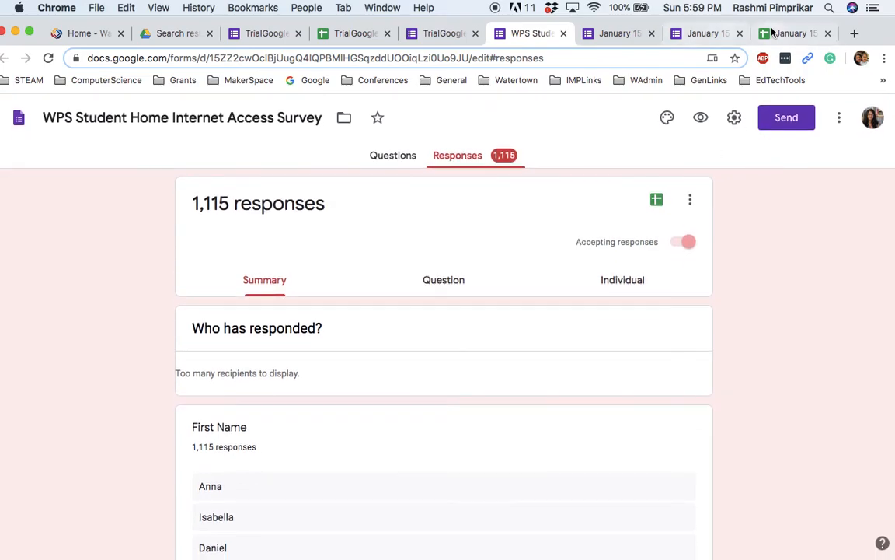
click(785, 34)
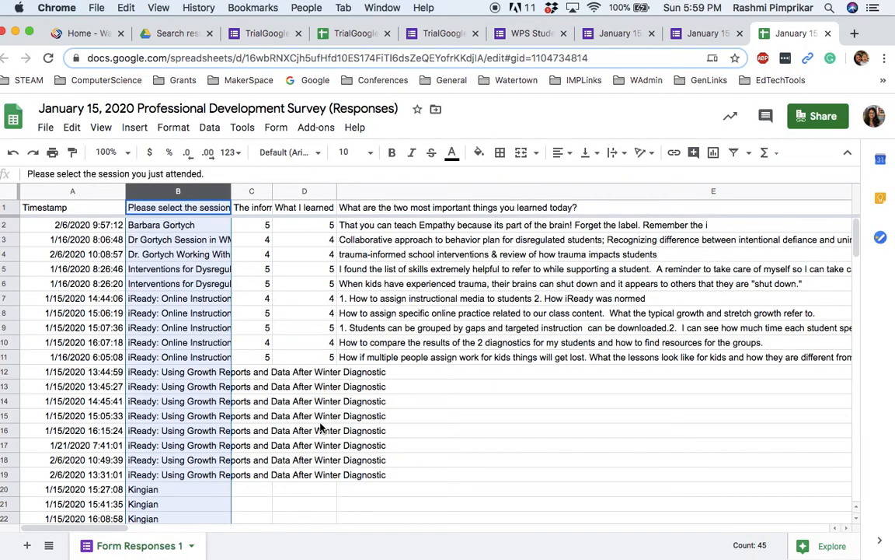
Step: Switch to Google Drive and look through the search results for owned forms to find examples for other purposes
click(436, 34)
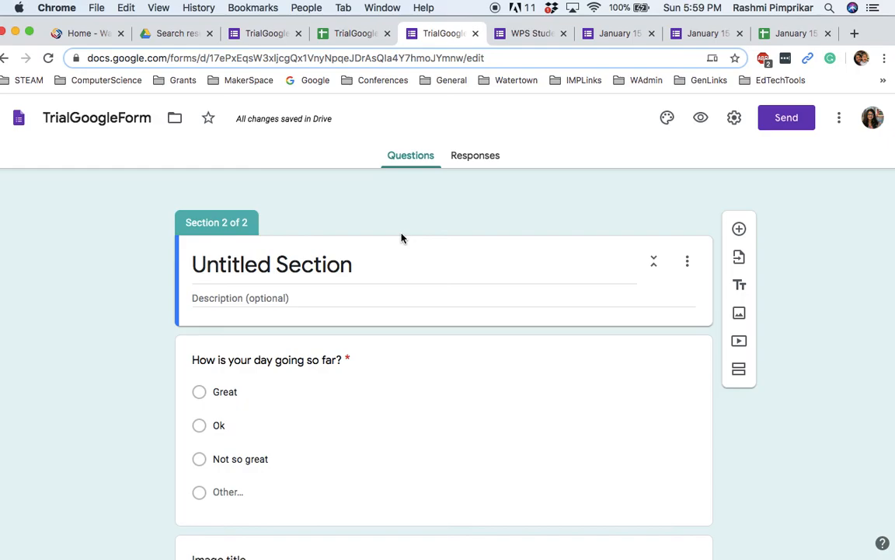
click(174, 33)
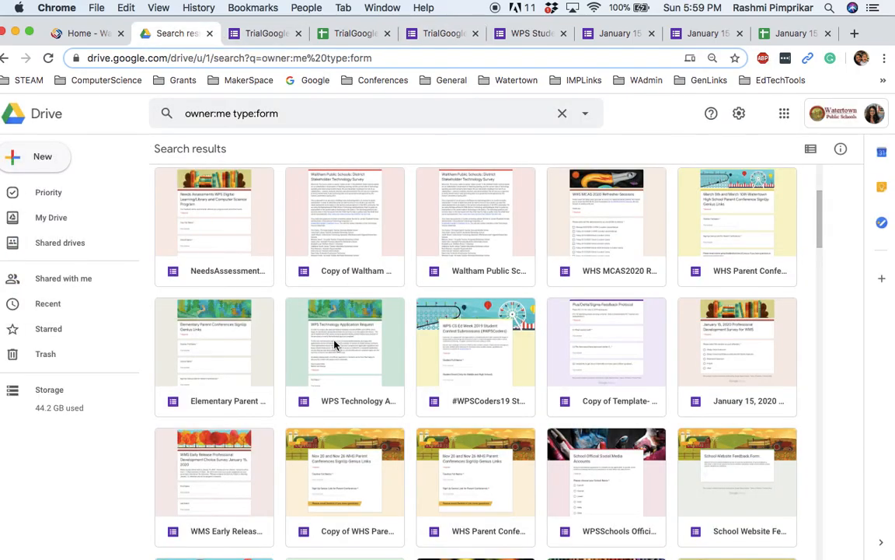
scroll(335, 344, down, 5)
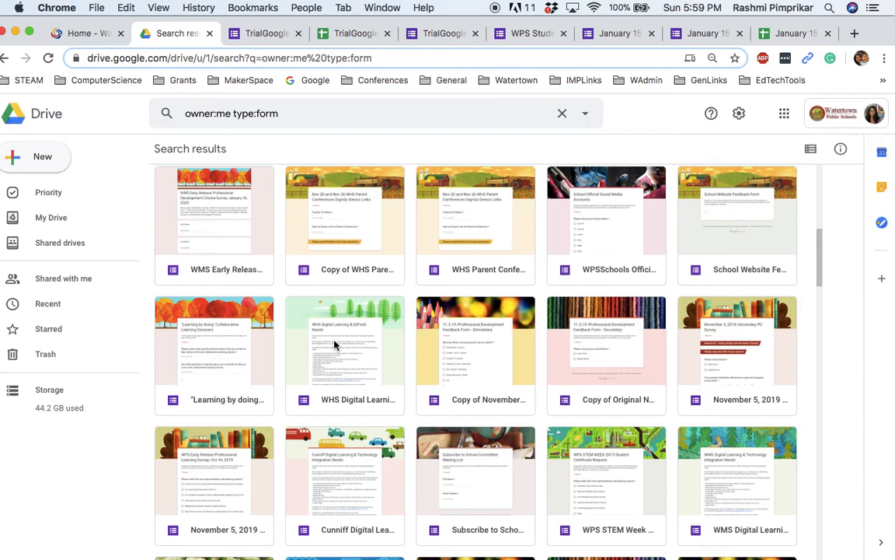
scroll(334, 344, down, 1)
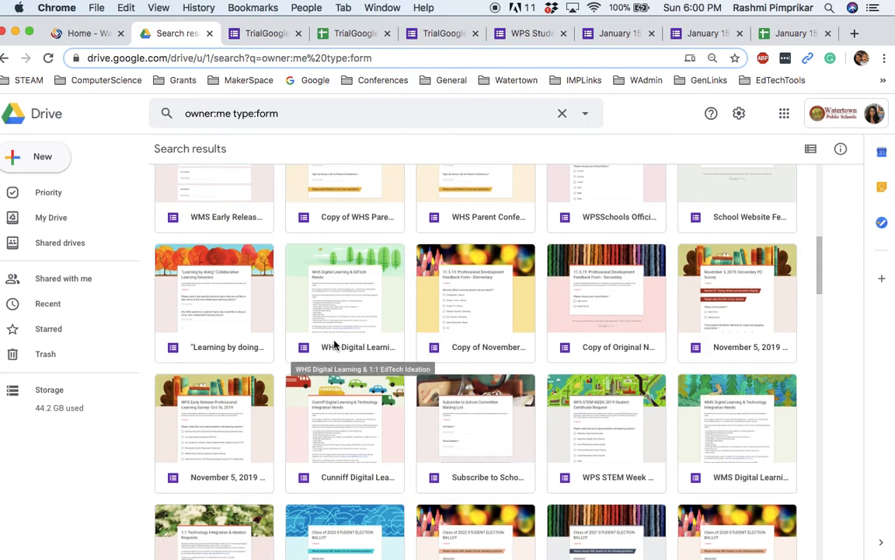
scroll(334, 344, down, 2)
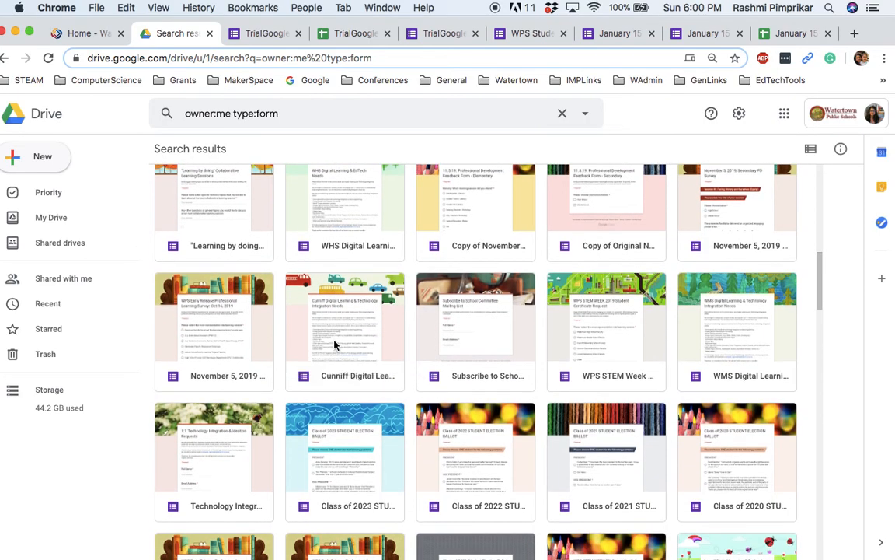